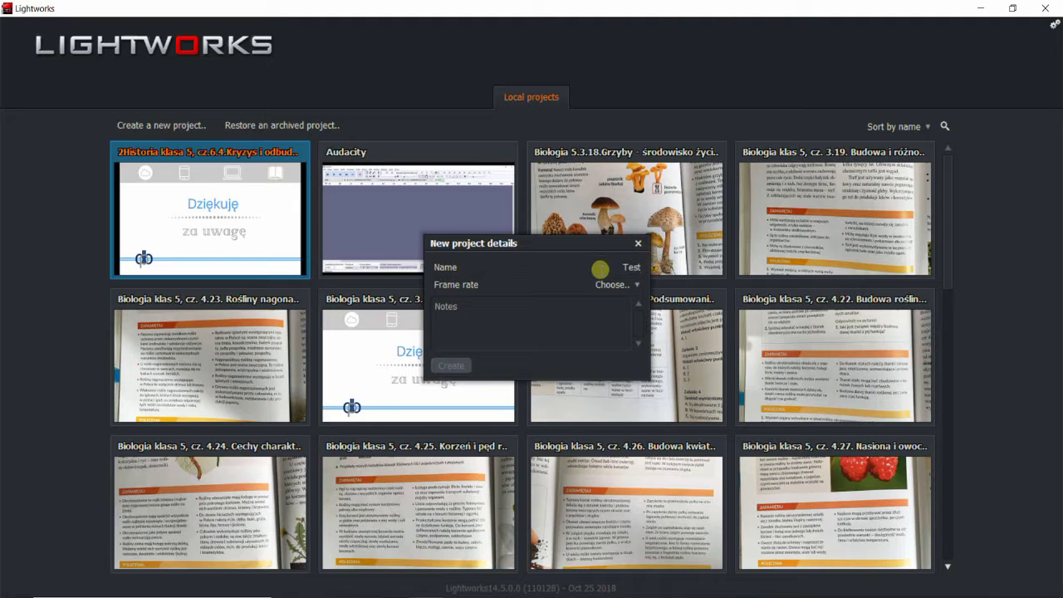
# - Set the new project's frame rate to Mixed rates and create the Test project
pyautogui.click(613, 284)
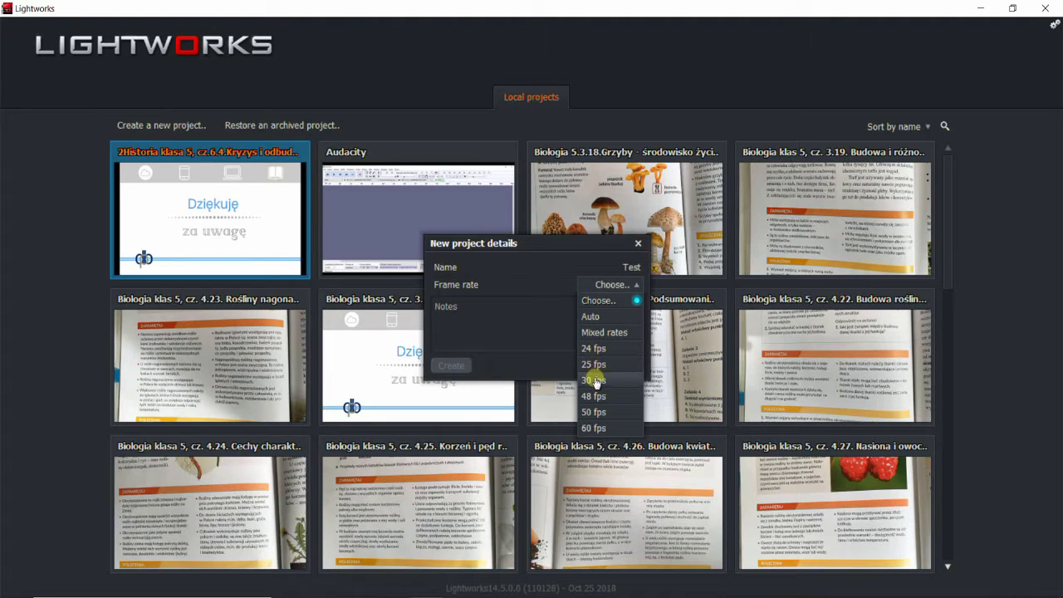
pyautogui.click(602, 334)
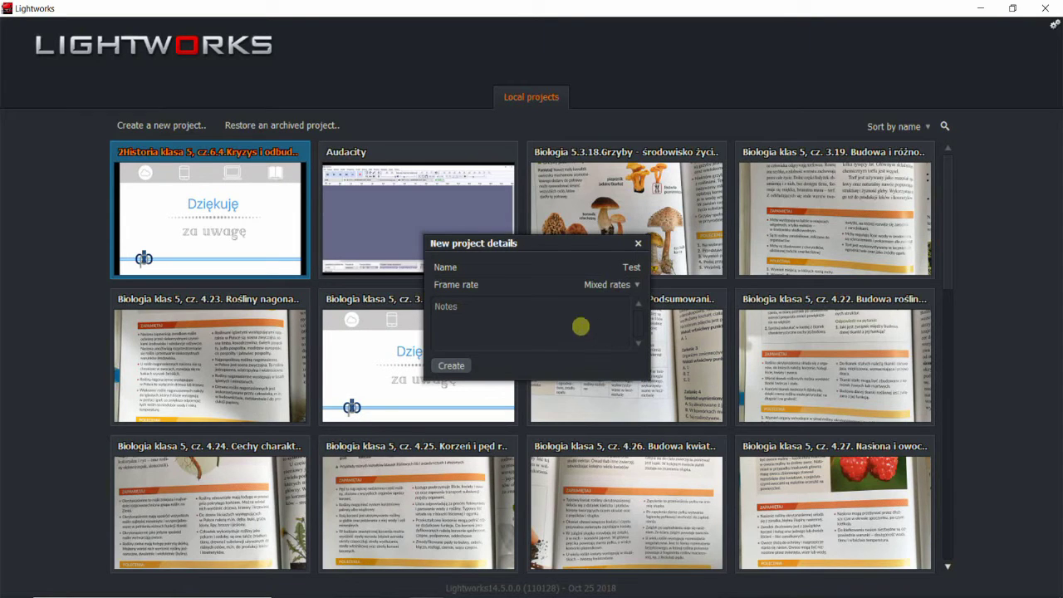
pyautogui.click(450, 366)
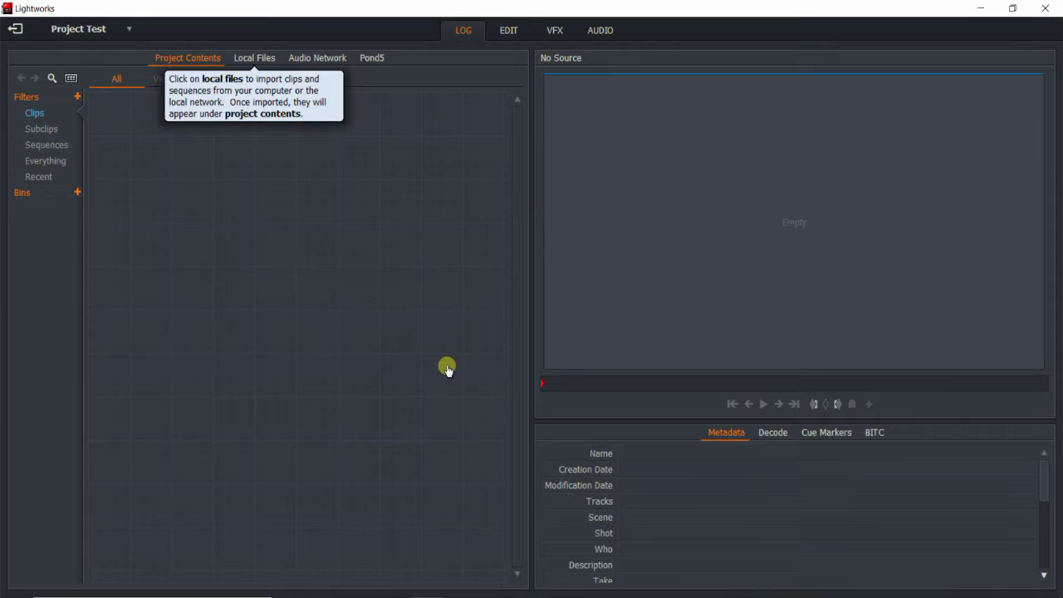
# - Import intro2(1).mp4 from the local Materiały folder and show it in the project contents
pyautogui.click(260, 59)
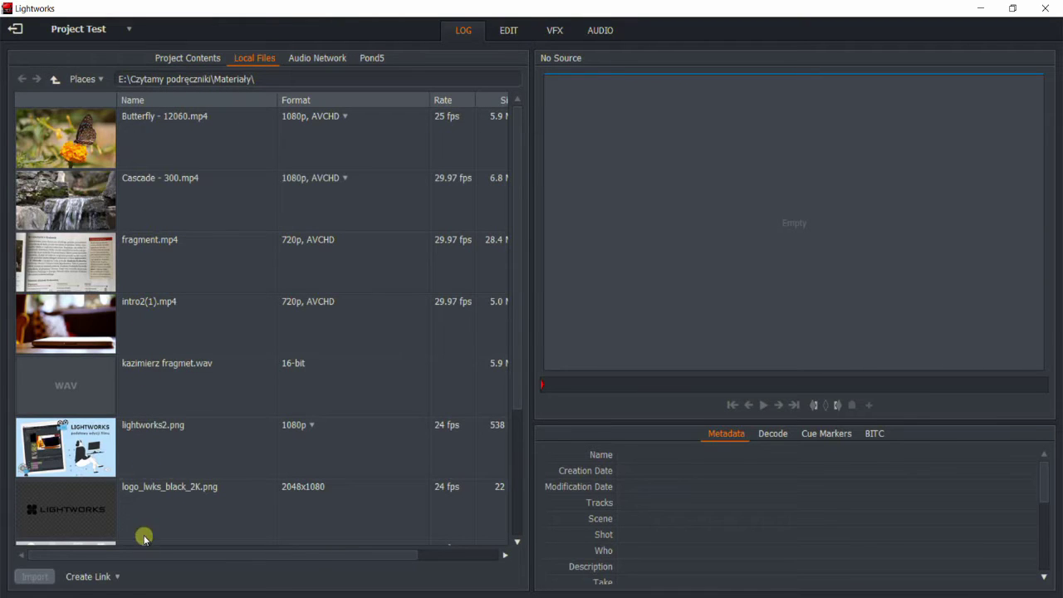
pyautogui.click(186, 303)
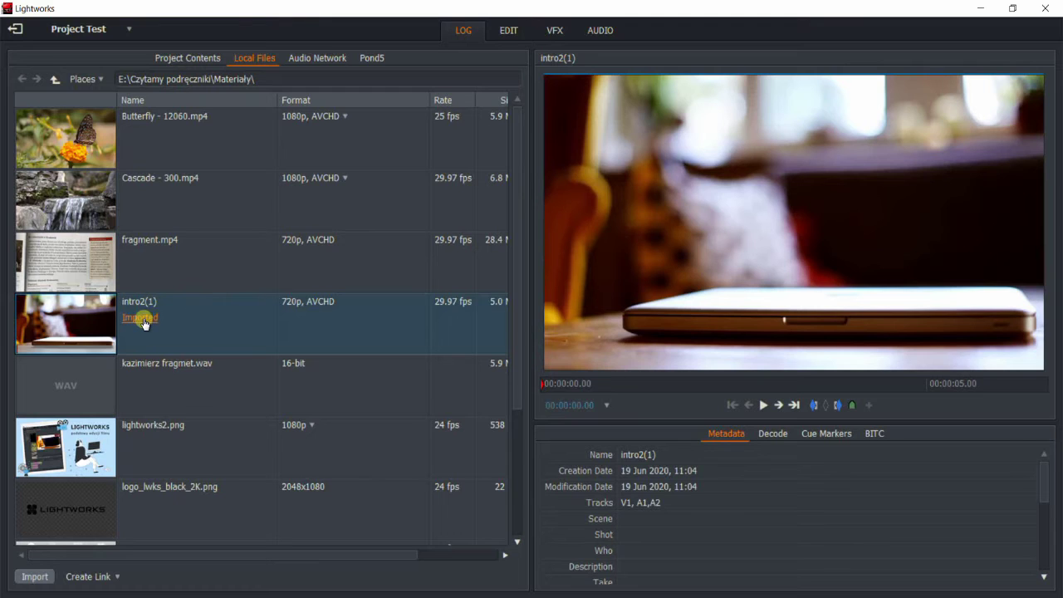
pyautogui.click(143, 320)
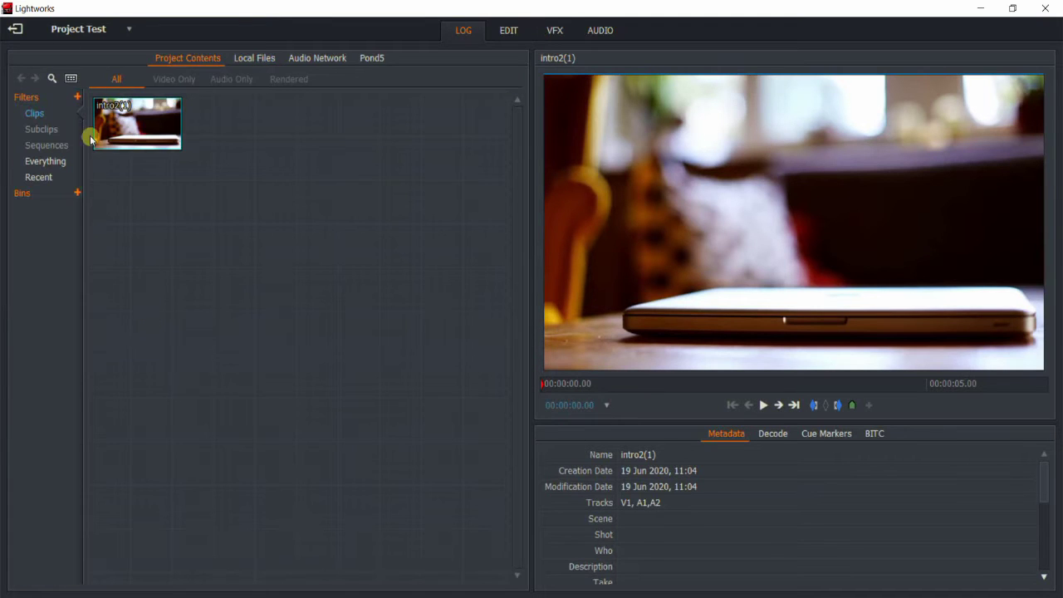
# - Import the local files Butterfly - 12060.mp4, Cascade - 300.mp4, fragment.mp4, kazimierz fragmet.wav, lightworks2.png and logo_lwks_black_2K.png
pyautogui.click(257, 58)
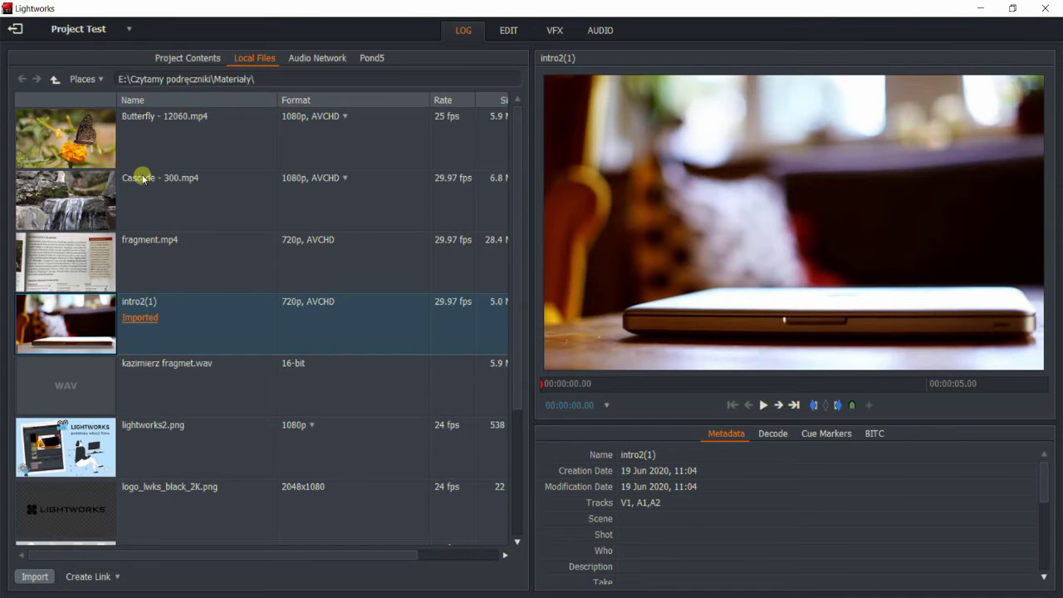
pyautogui.doubleClick(144, 145)
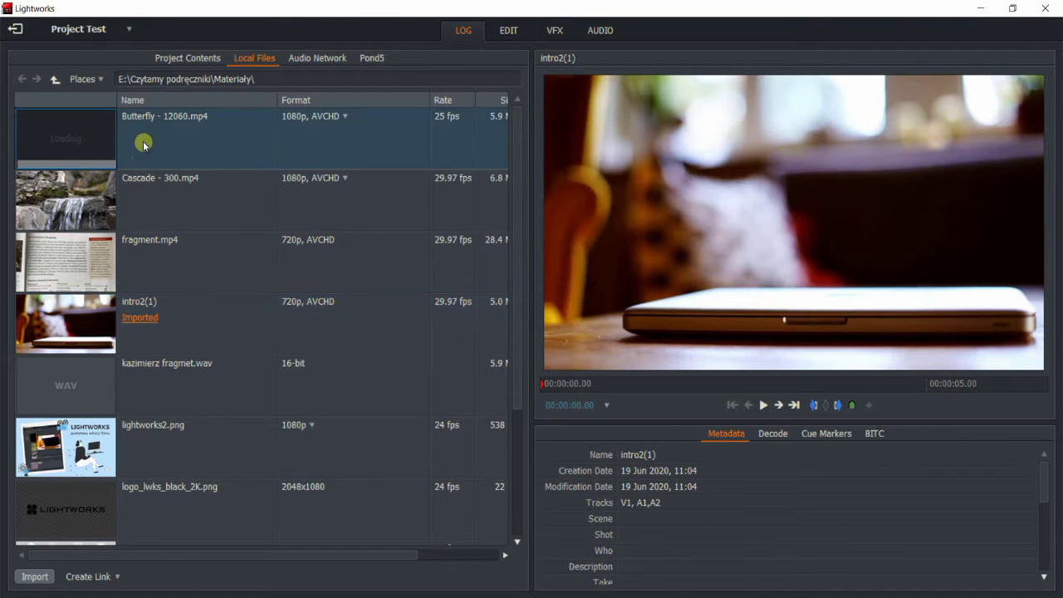
pyautogui.doubleClick(141, 202)
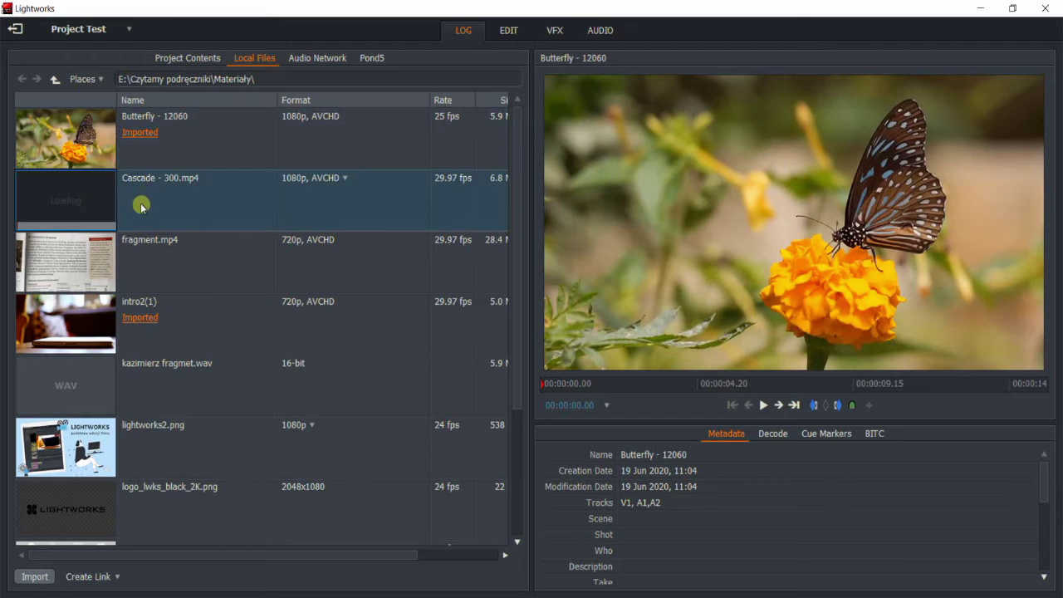
pyautogui.doubleClick(144, 267)
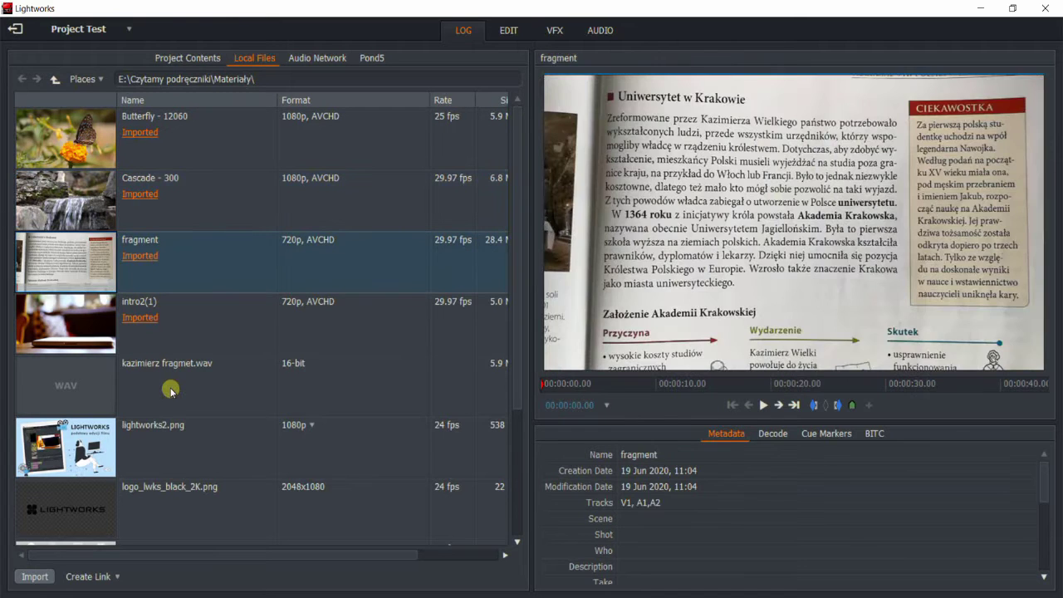
pyautogui.doubleClick(170, 387)
pyautogui.doubleClick(178, 443)
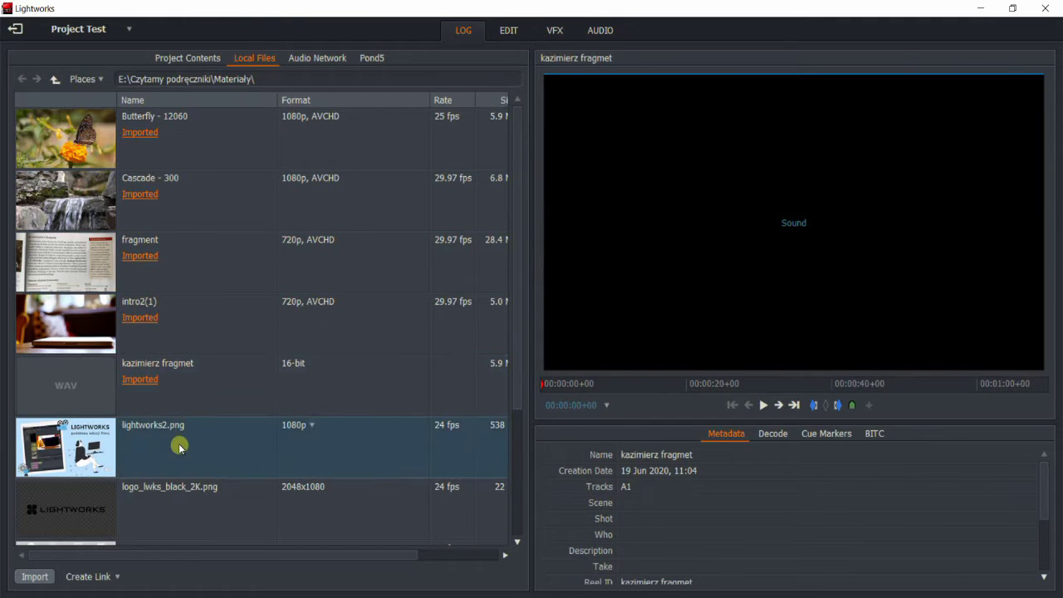
pyautogui.doubleClick(184, 502)
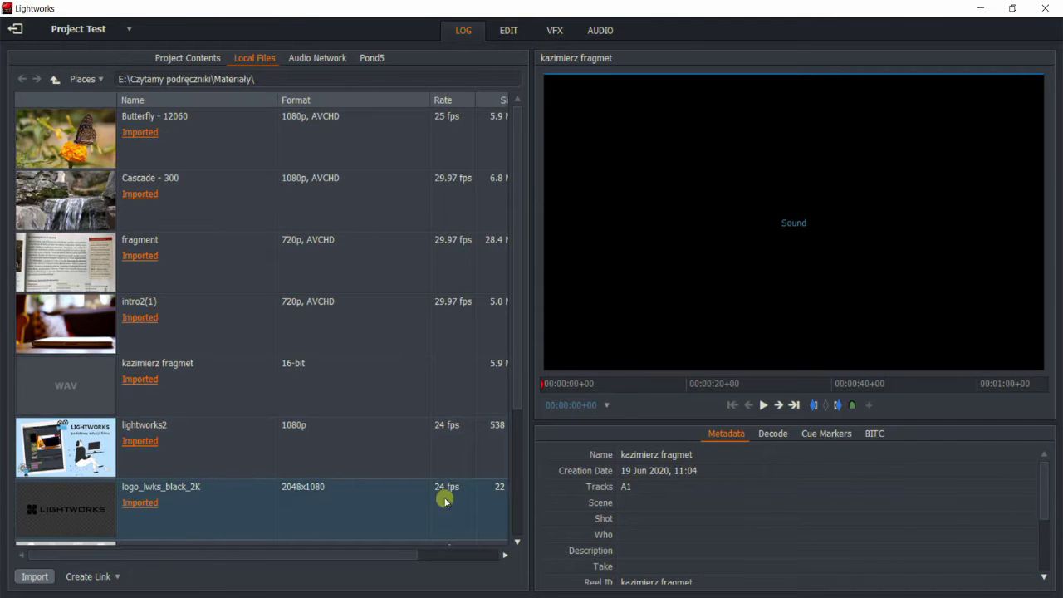
# - Import ostatnia.png, Poppy Field - 16453.mp4 and sunset-5235908_1920.jpg, and display all imported clips in the project contents
pyautogui.moveTo(517, 358); pyautogui.dragTo(524, 500)
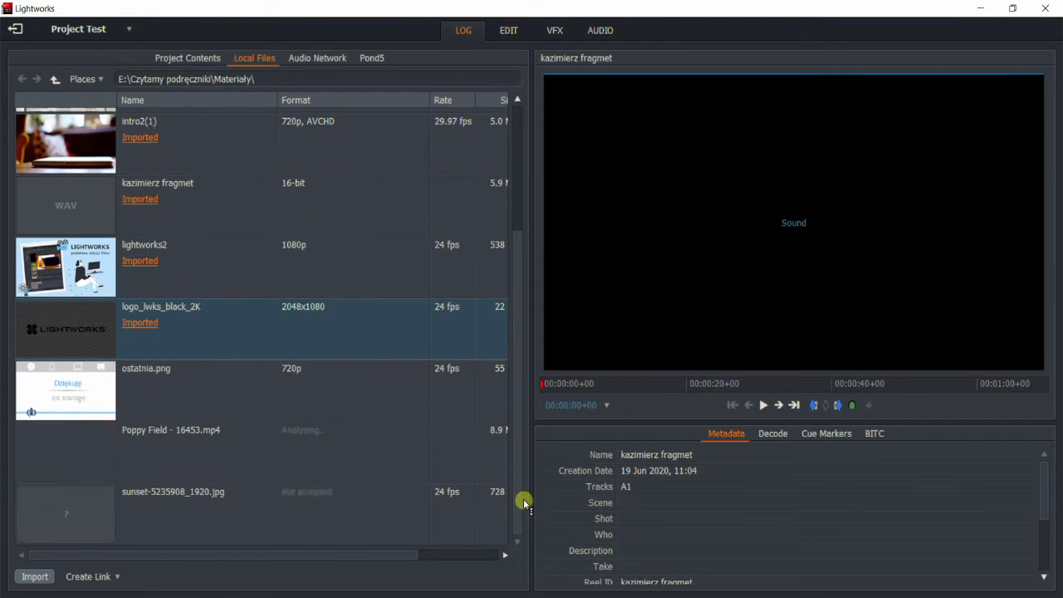
pyautogui.doubleClick(161, 374)
pyautogui.doubleClick(195, 453)
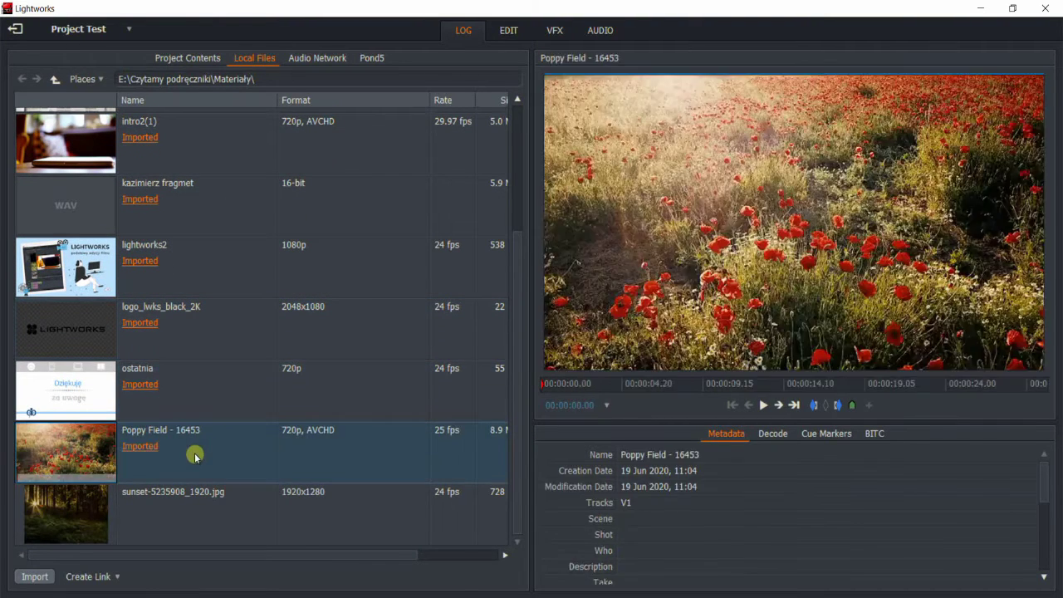
pyautogui.doubleClick(185, 515)
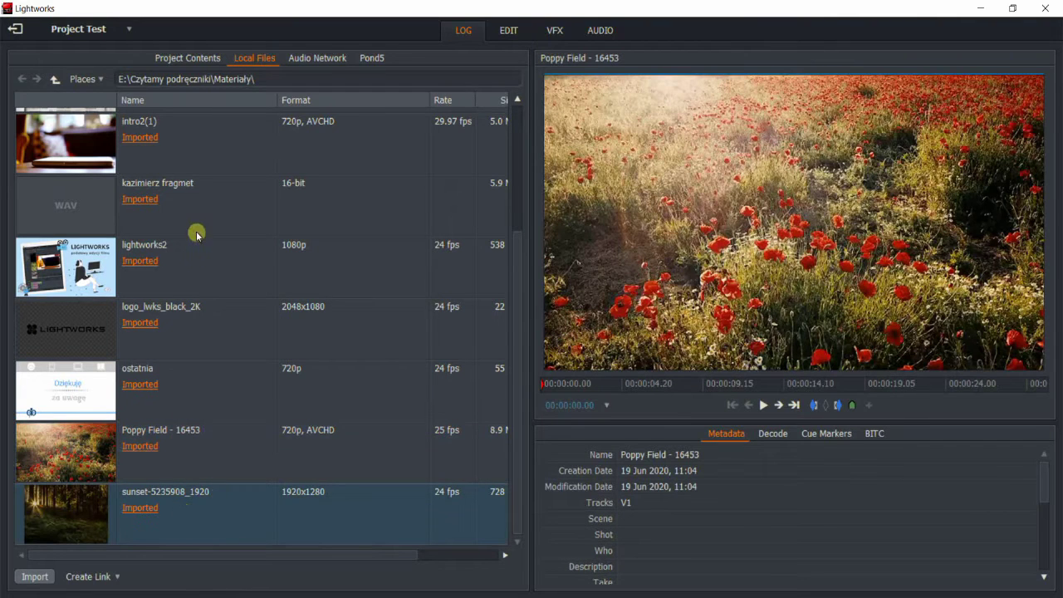
pyautogui.click(135, 506)
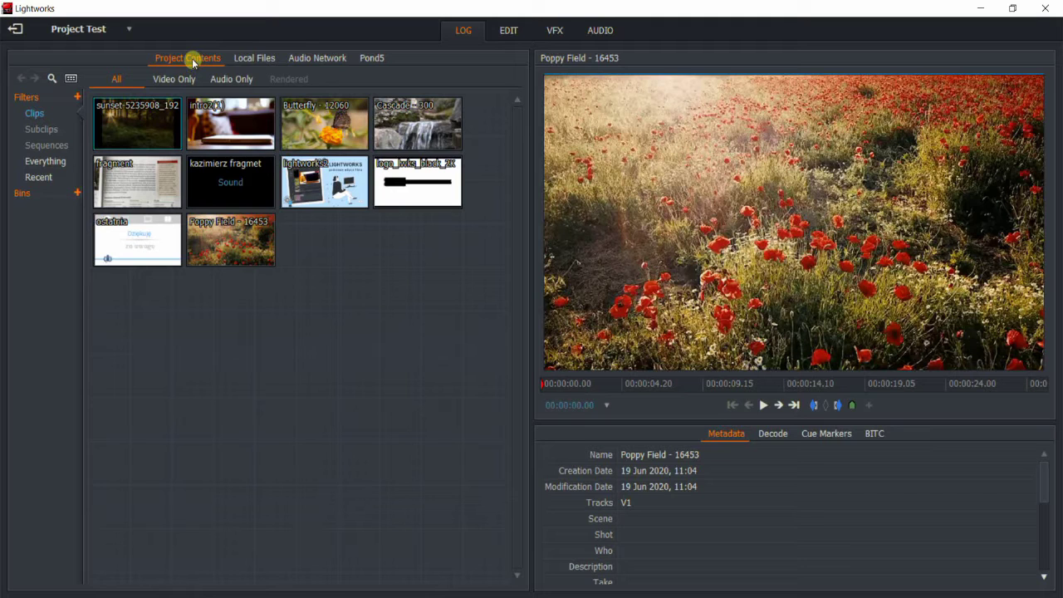
# - In the editing workspace, place the intro2(1) clip at the start of the timeline and the lightworks2 image directly after it
pyautogui.click(506, 31)
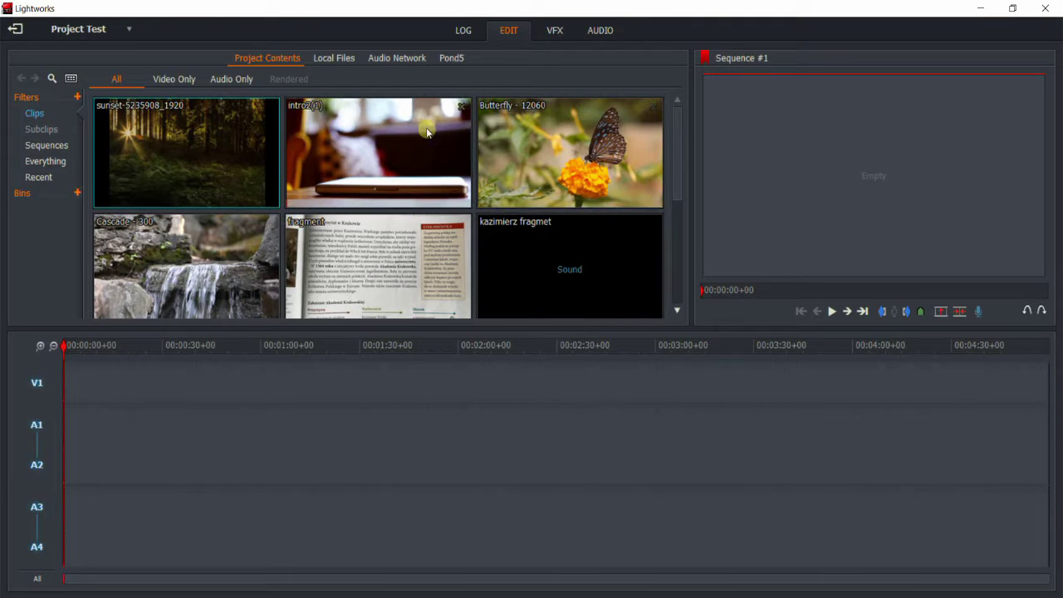
pyautogui.moveTo(382, 138); pyautogui.dragTo(65, 406)
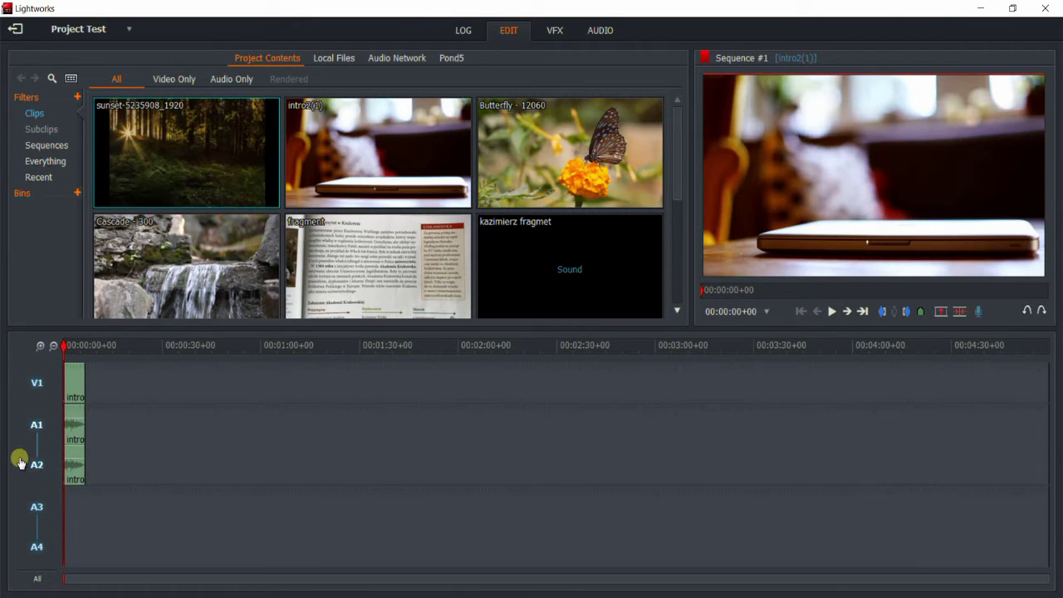
pyautogui.scroll(-3, 678, 183)
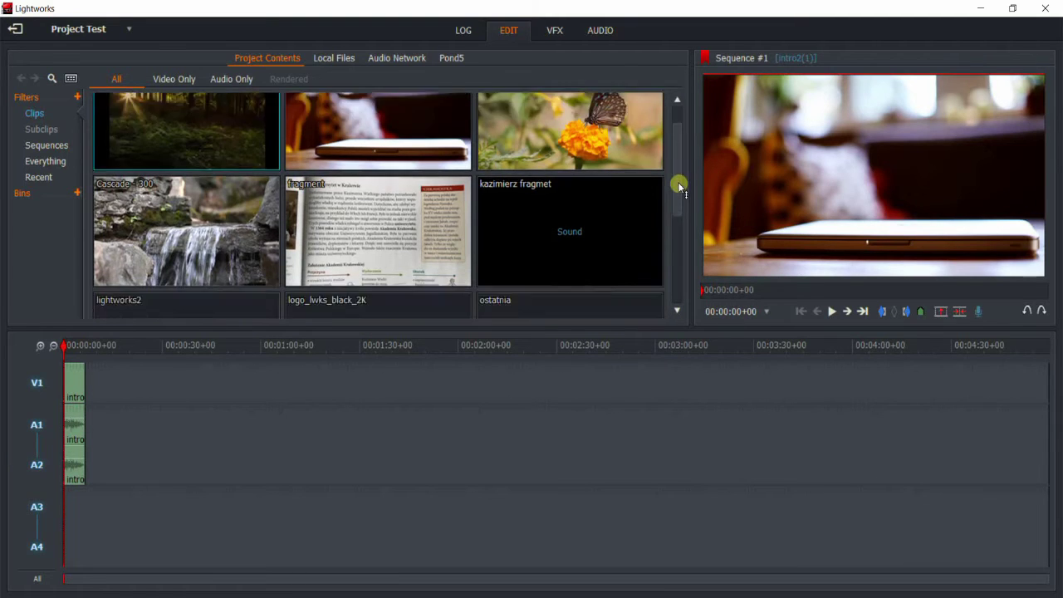
pyautogui.moveTo(282, 241); pyautogui.dragTo(91, 386)
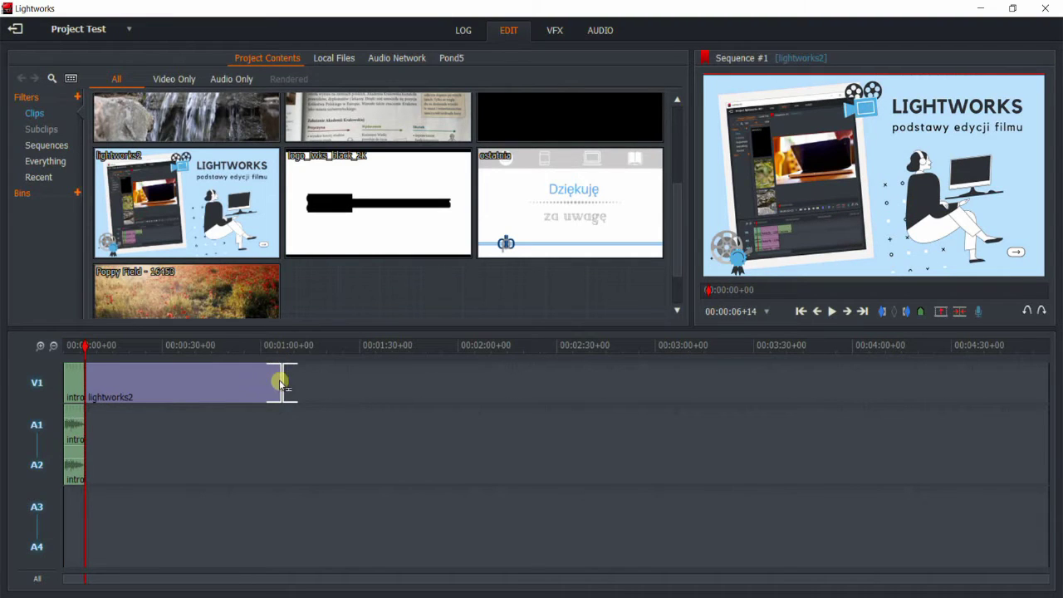
# - Shorten the lightworks2 image on track V1 so that it ends at about 00:00:09 on the timeline
pyautogui.moveTo(280, 382); pyautogui.dragTo(123, 380)
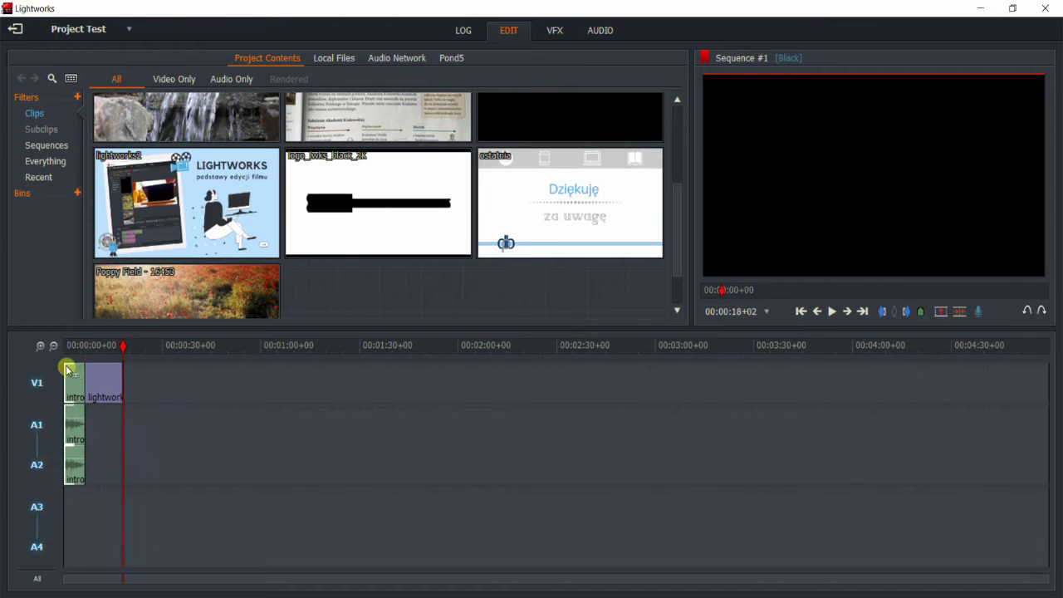
pyautogui.click(40, 345)
pyautogui.click(40, 345)
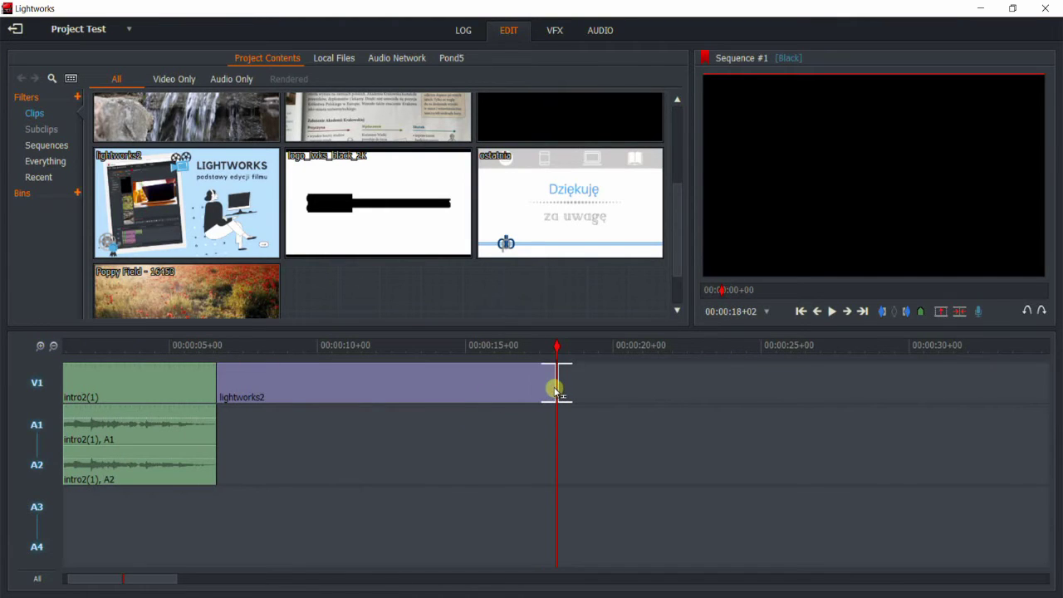
pyautogui.moveTo(555, 388); pyautogui.dragTo(288, 381)
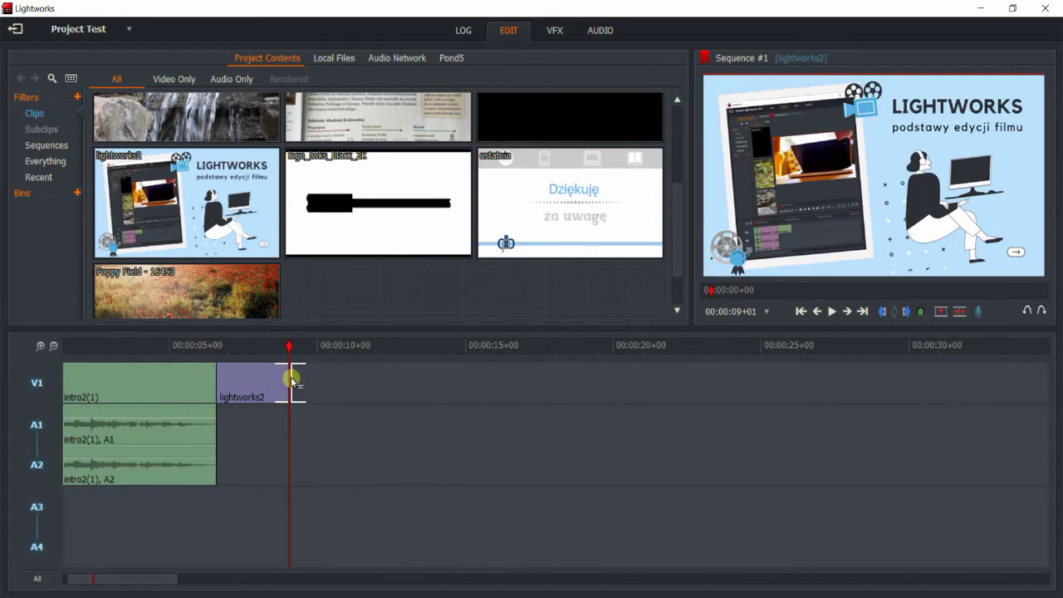
# - Append the Butterfly - 12060 clip after the lightworks2 image, followed by the Cascade - 300 clip
pyautogui.moveTo(678, 270); pyautogui.dragTo(684, 165)
pyautogui.moveTo(573, 157); pyautogui.dragTo(290, 384)
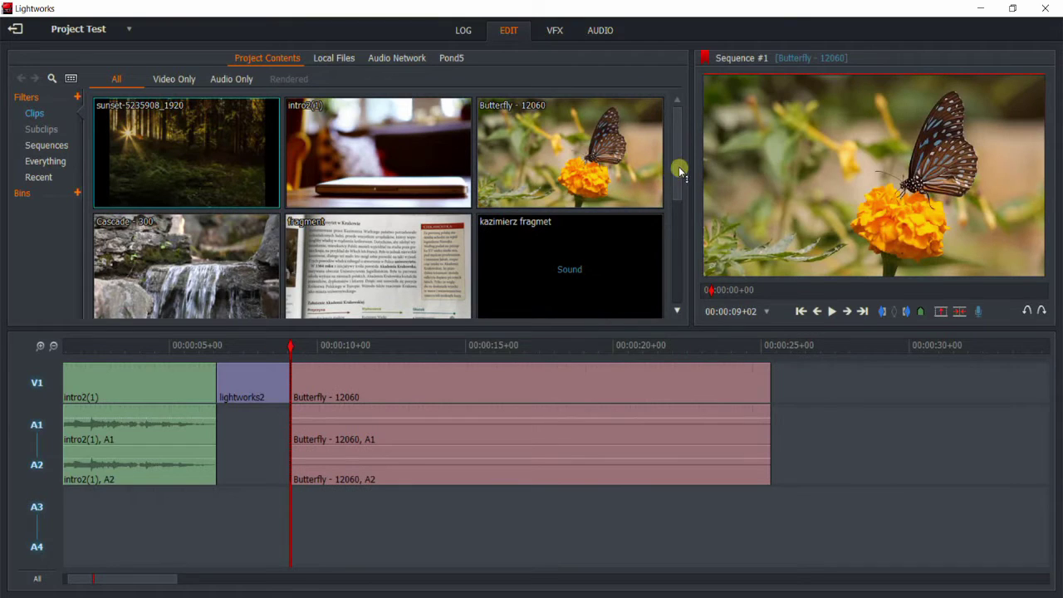
pyautogui.moveTo(186, 266); pyautogui.dragTo(776, 391)
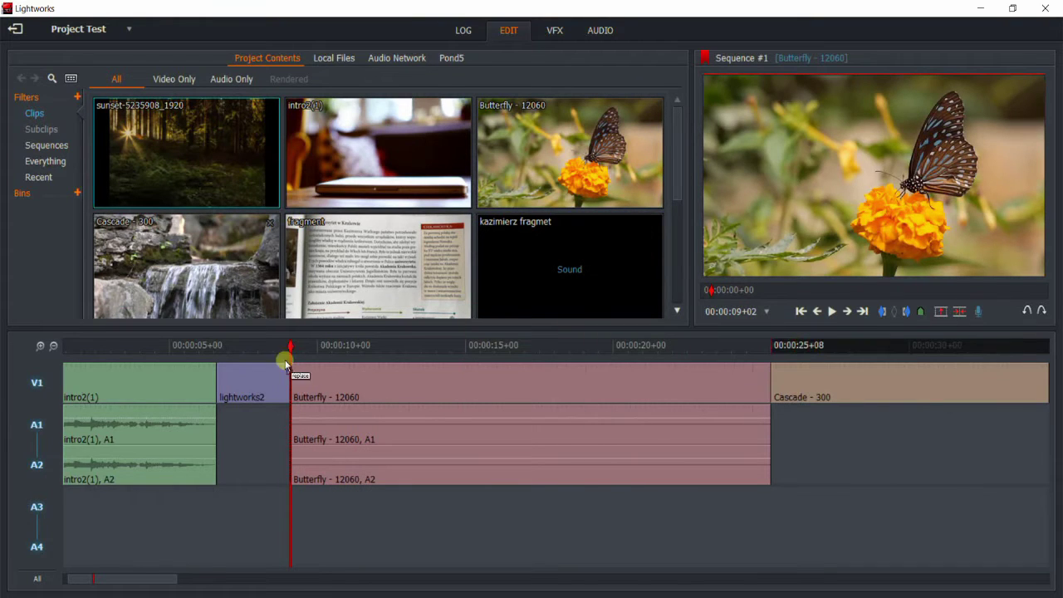
# - Append the Poppy Field - 16453 clip after Cascade - 300, followed by the fragment clip
pyautogui.click(53, 346)
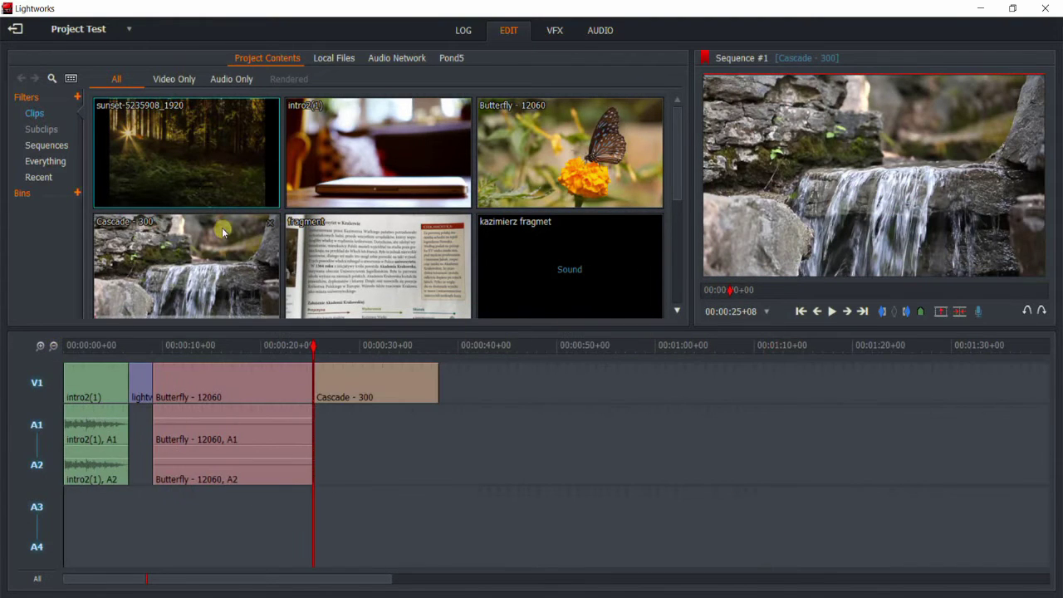
pyautogui.moveTo(674, 173); pyautogui.dragTo(683, 280)
pyautogui.moveTo(186, 257); pyautogui.dragTo(444, 390)
pyautogui.moveTo(679, 267); pyautogui.dragTo(684, 166)
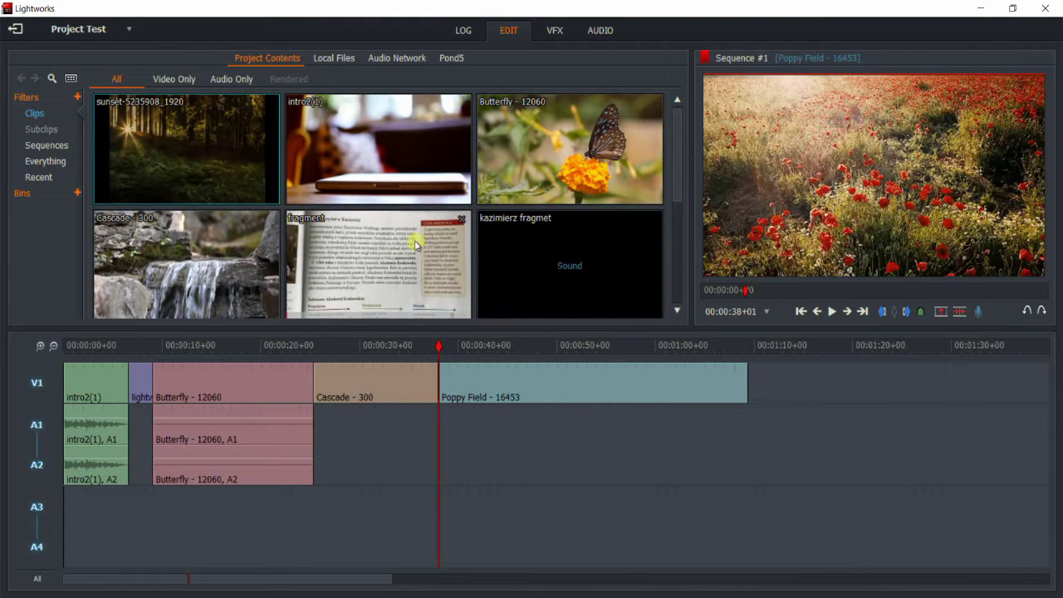
pyautogui.moveTo(410, 244); pyautogui.dragTo(752, 396)
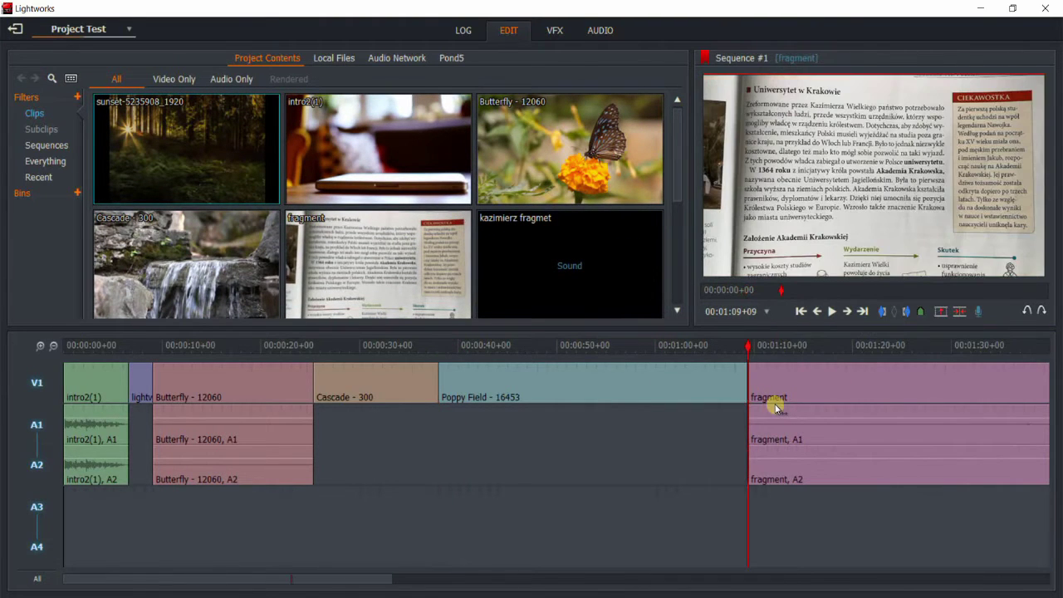
# - Deselect video track V1 and delete the audio track pair A1/A2 that holds the clips' original sound
pyautogui.moveTo(755, 357); pyautogui.dragTo(781, 357)
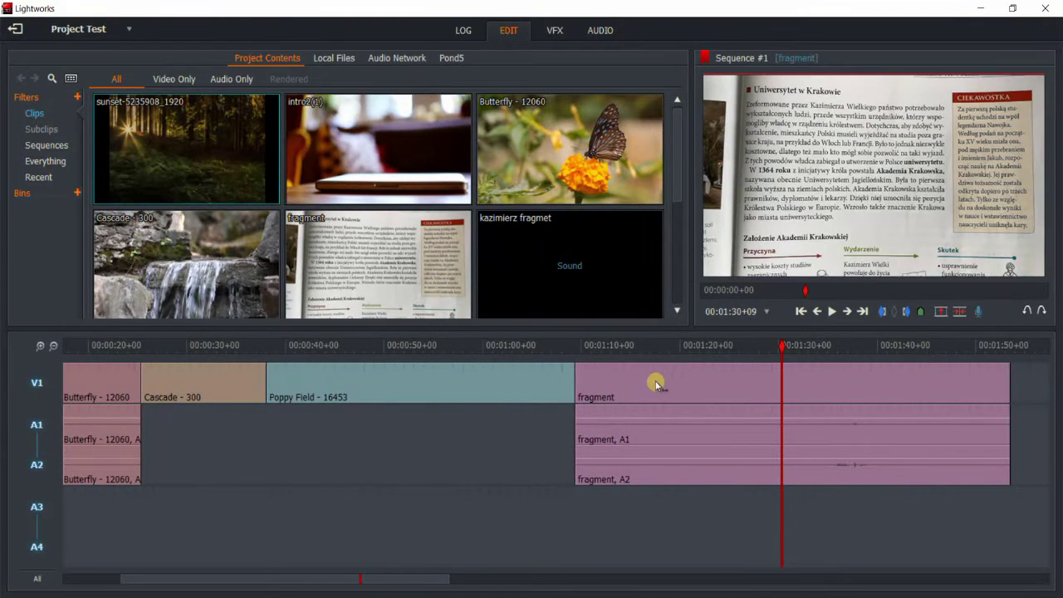
pyautogui.click(33, 378)
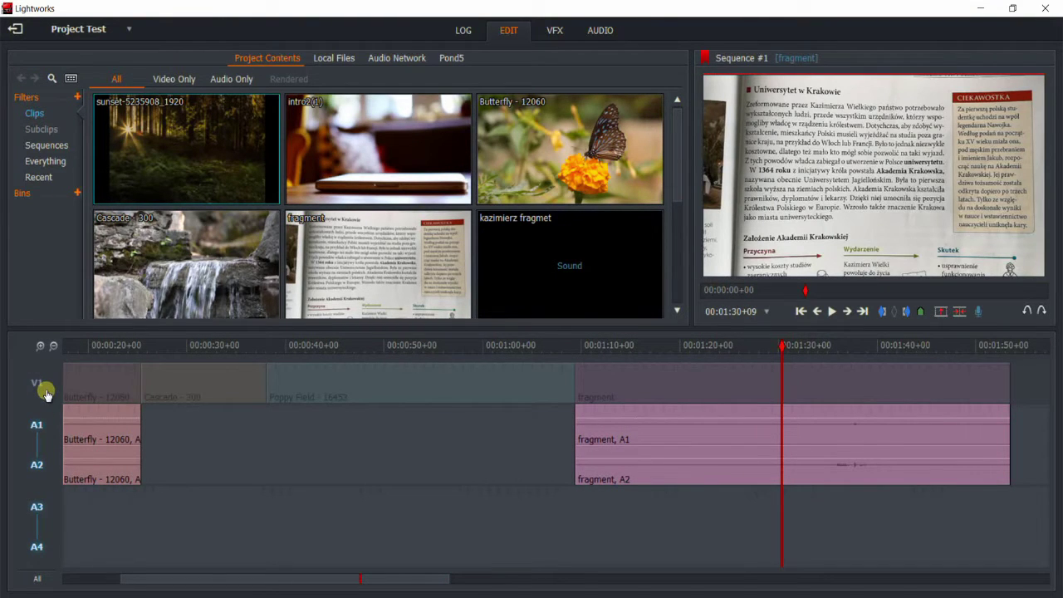
pyautogui.rightClick(728, 428)
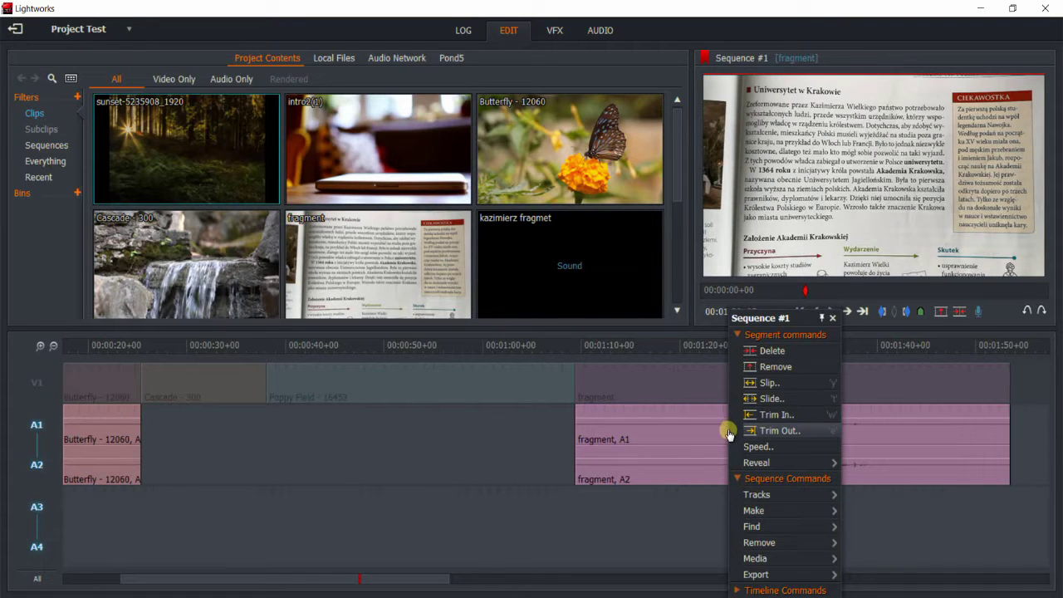
pyautogui.moveTo(768, 496)
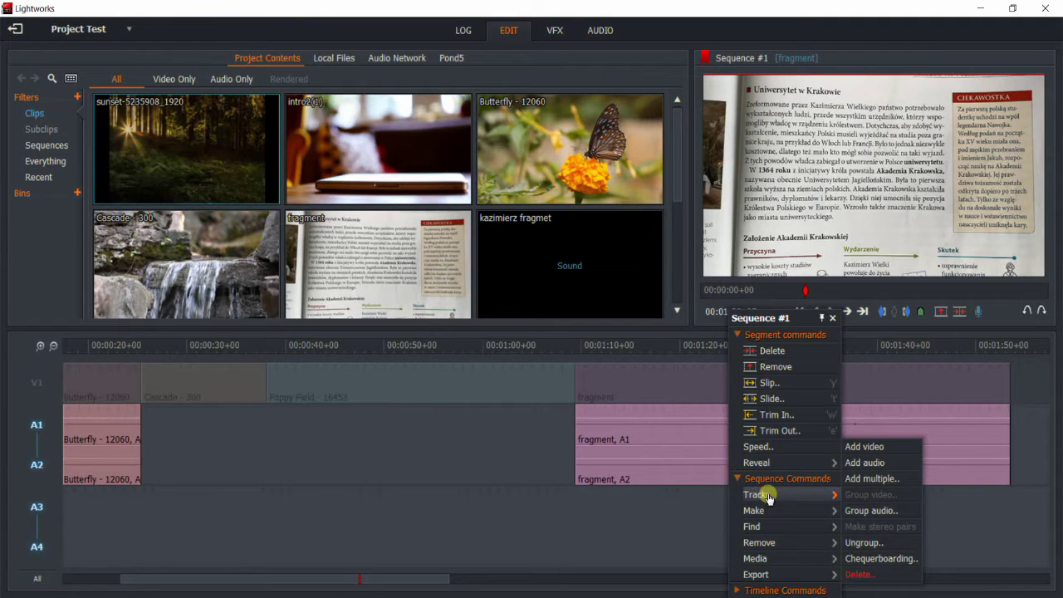
pyautogui.click(859, 574)
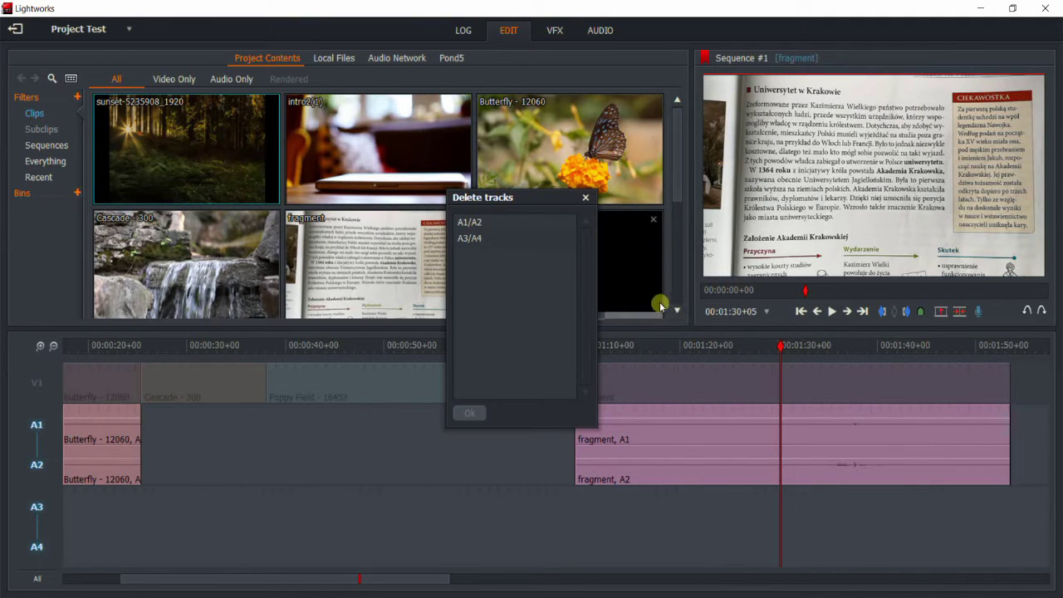
pyautogui.click(486, 224)
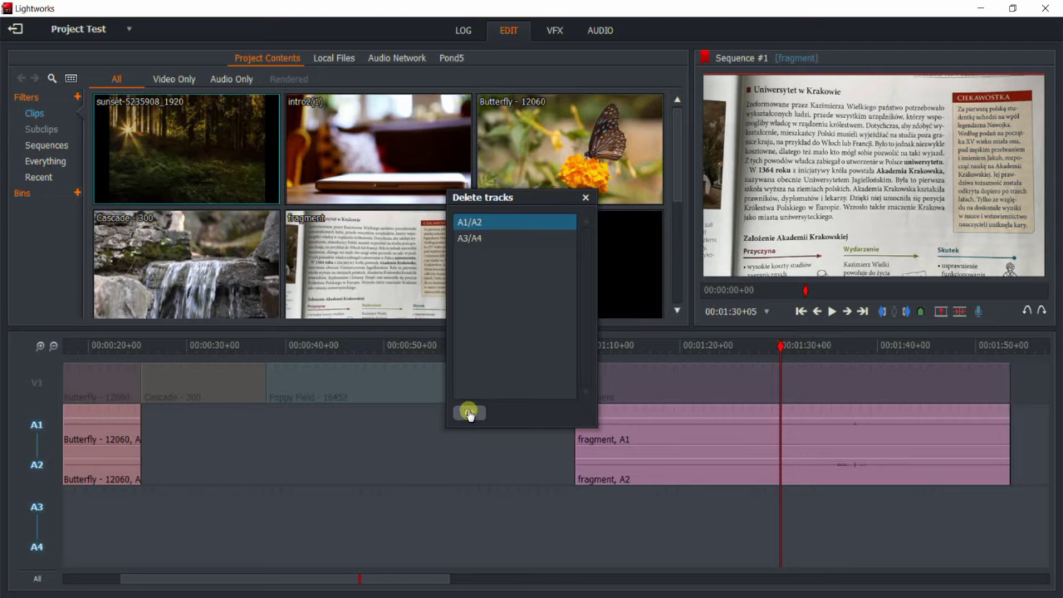
pyautogui.click(469, 413)
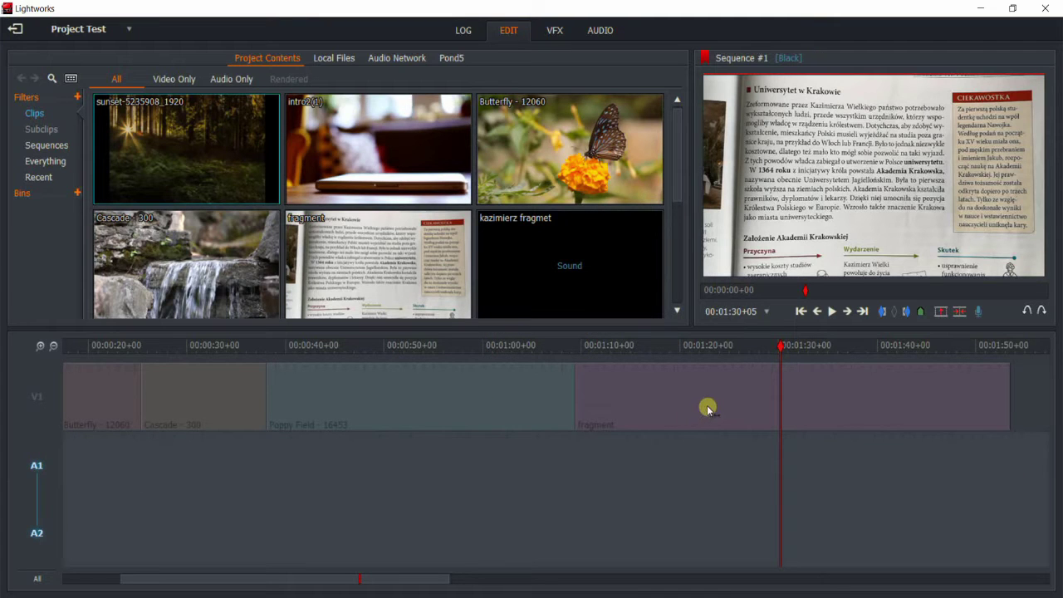
# - Undo the deletion of the audio track pair A1/A2
pyautogui.moveTo(804, 348); pyautogui.dragTo(5, 352)
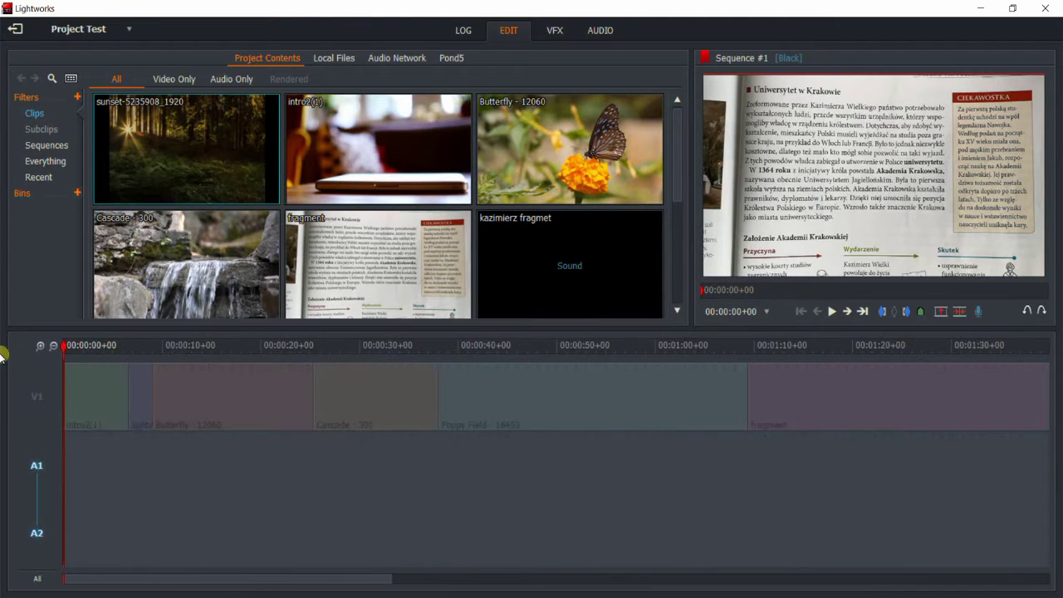
pyautogui.moveTo(325, 356); pyautogui.dragTo(783, 354)
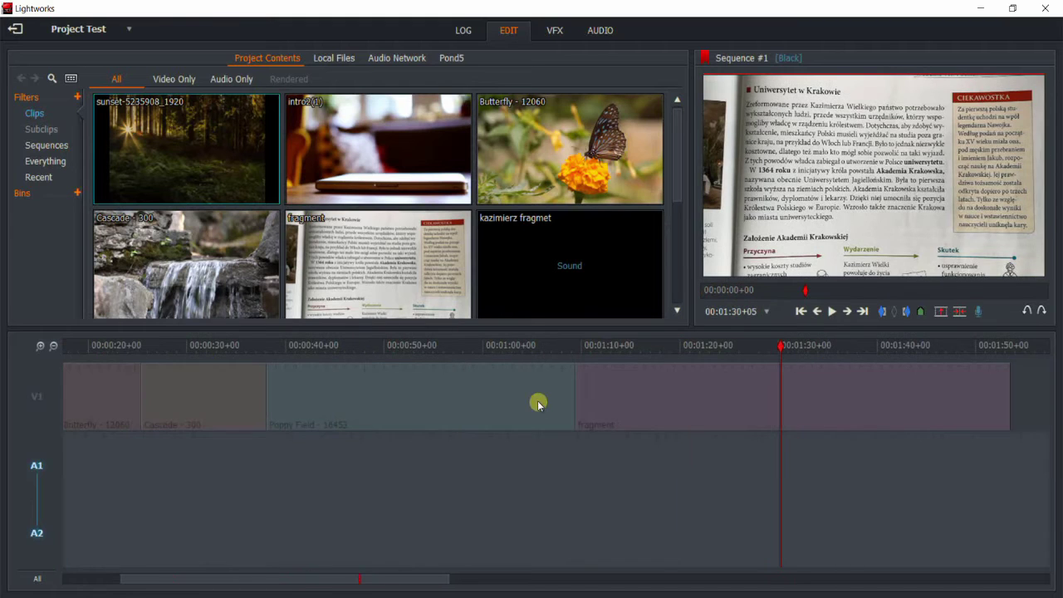
pyautogui.click(1030, 314)
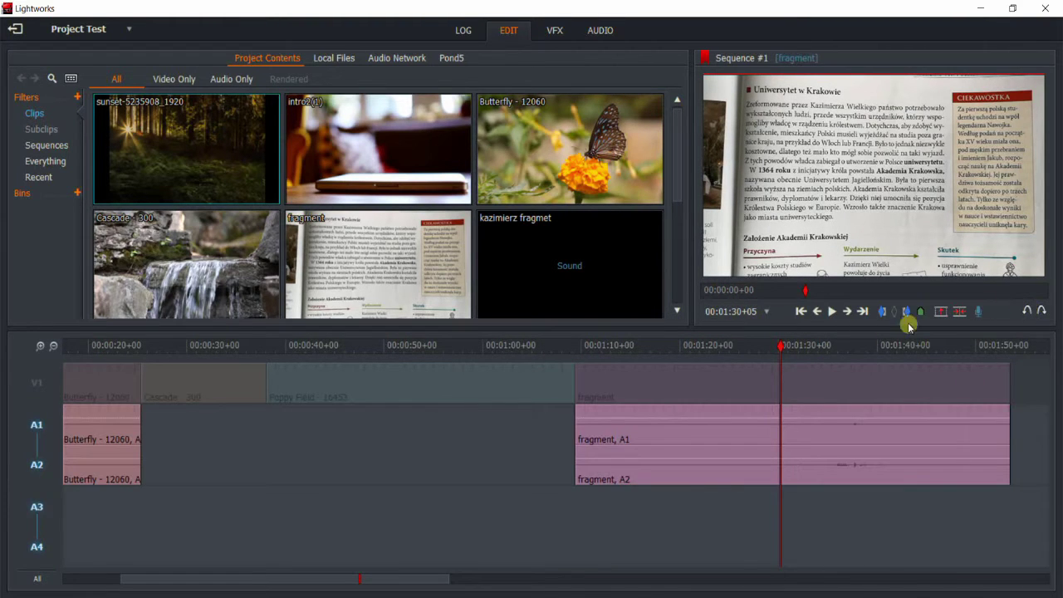
# - Delete only the fragment clip's original sound segment from audio tracks A1/A2
pyautogui.rightClick(678, 435)
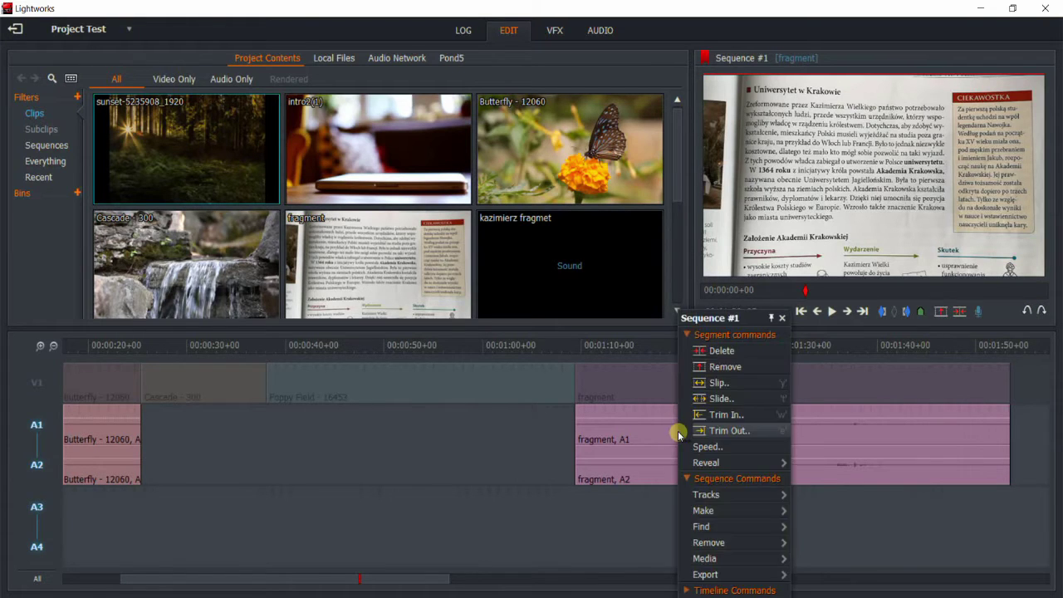
pyautogui.click(721, 351)
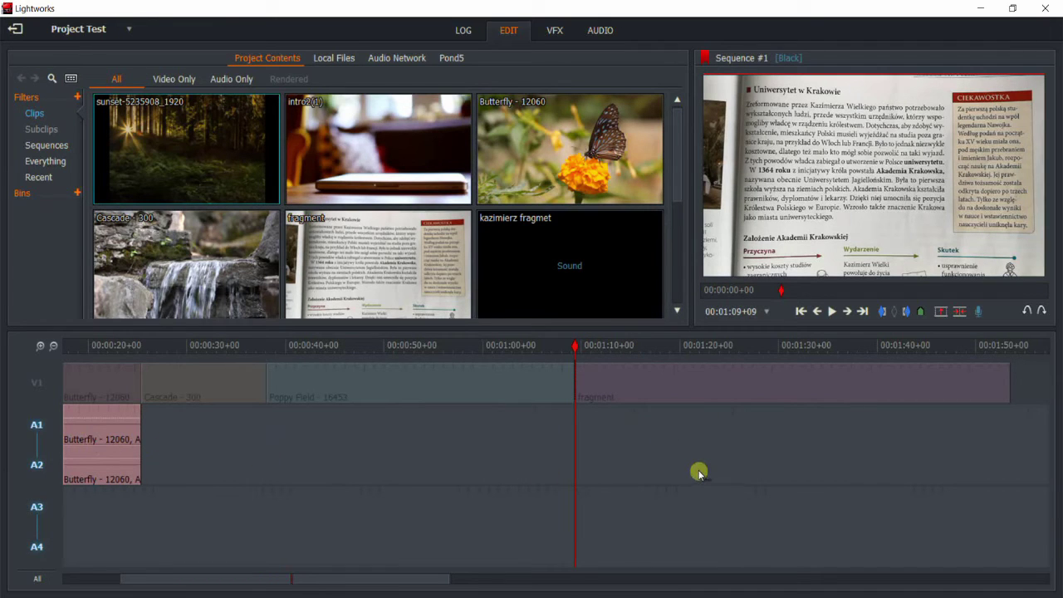
# - Place the kazimierz fragmet sound on track A1 at 00:01:09+12, at the start of the fragment clip
pyautogui.press('a')
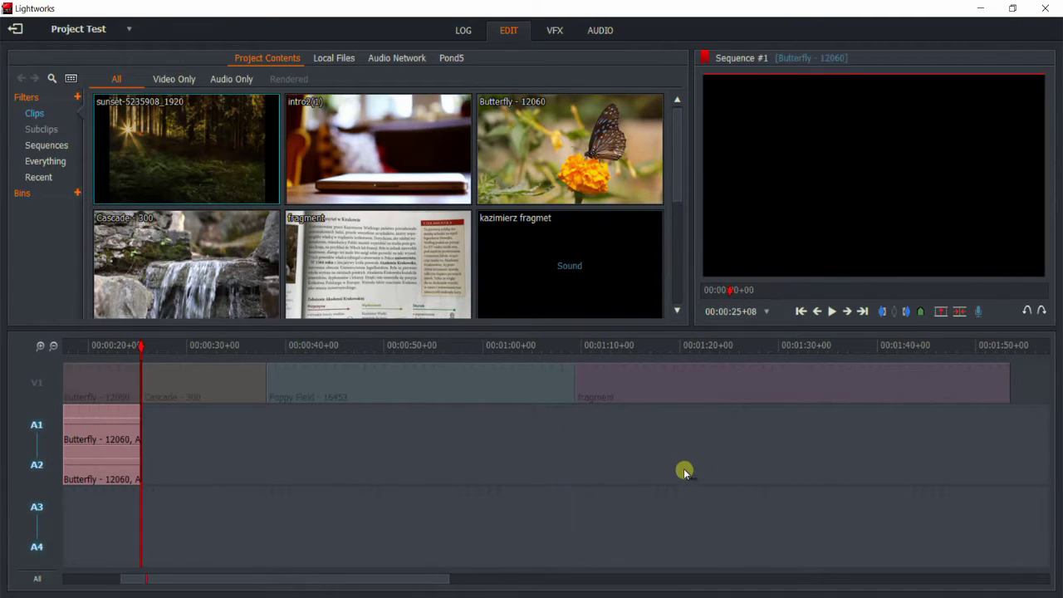
pyautogui.moveTo(139, 340); pyautogui.dragTo(577, 349)
pyautogui.moveTo(538, 272); pyautogui.dragTo(575, 425)
pyautogui.moveTo(575, 427); pyautogui.dragTo(575, 428)
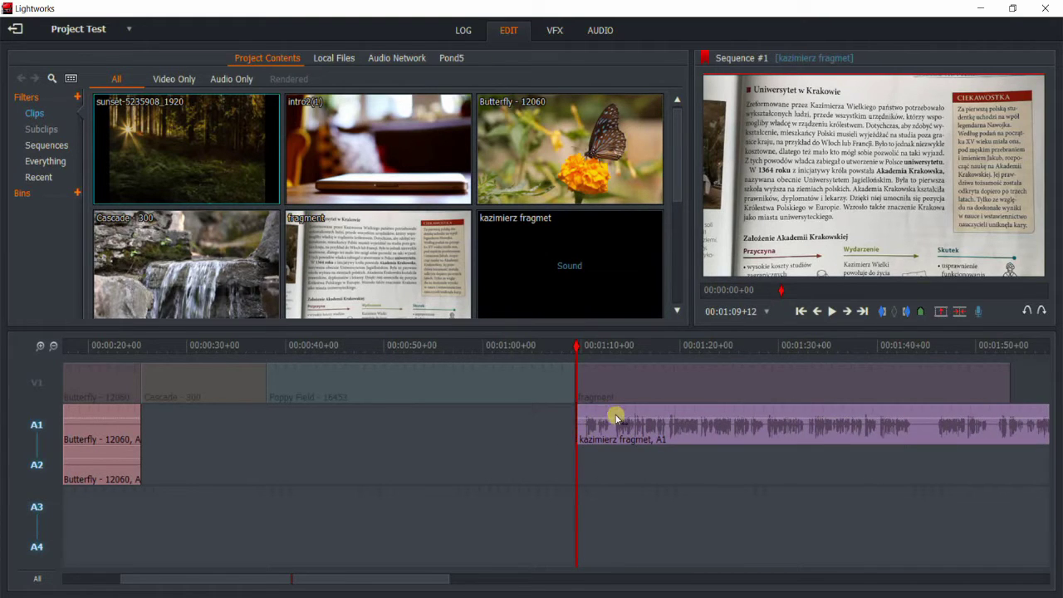
pyautogui.click(616, 416)
pyautogui.click(583, 420)
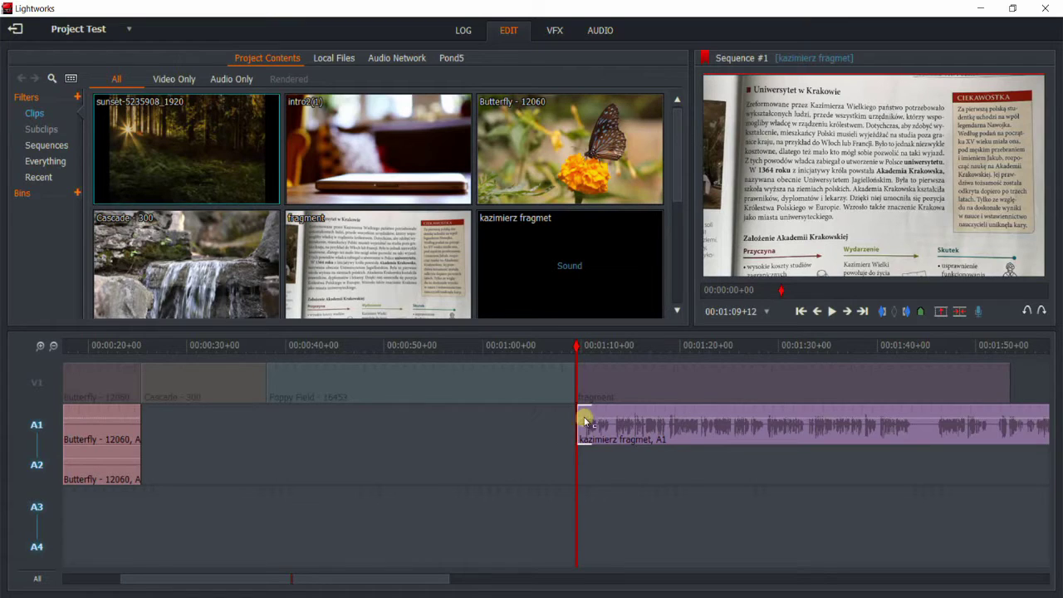
pyautogui.click(625, 424)
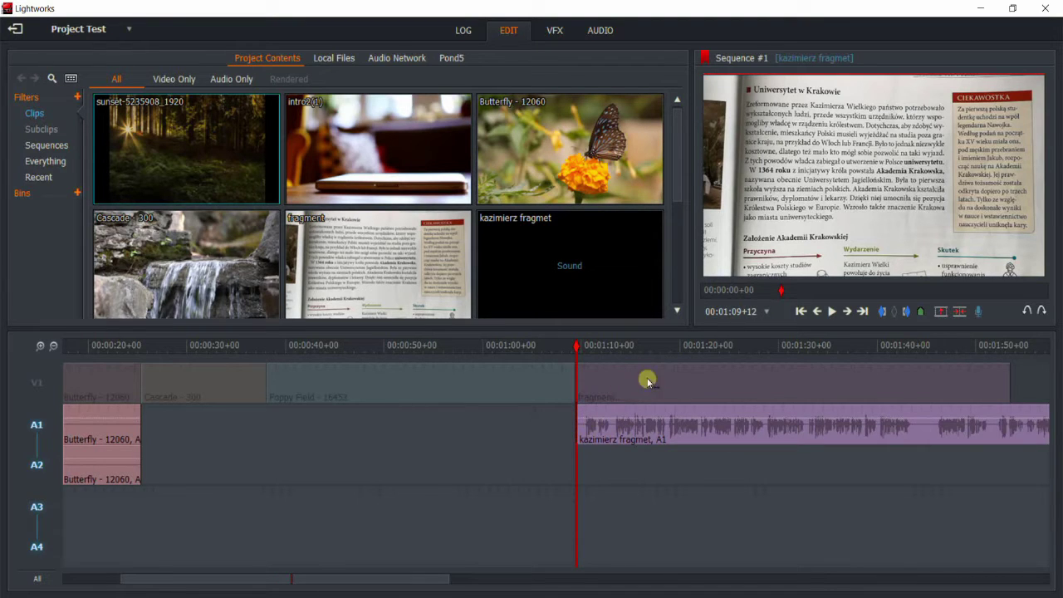
# - Ungroup audio tracks A1/A2 and copy the kazimierz fragmet sound from A1 onto A2 at the same position
pyautogui.rightClick(617, 415)
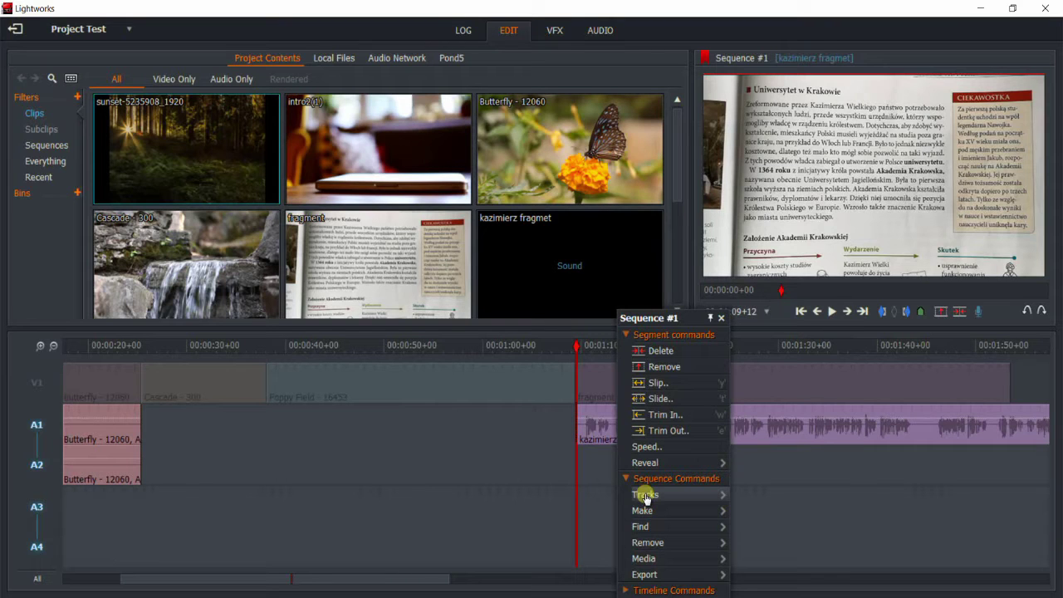
pyautogui.moveTo(719, 493)
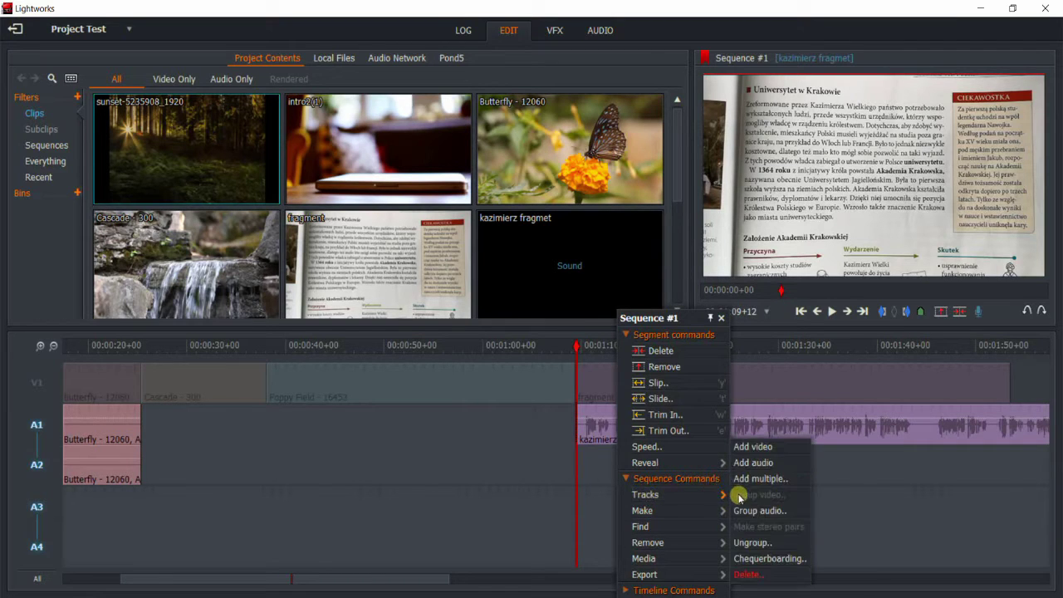
pyautogui.click(748, 543)
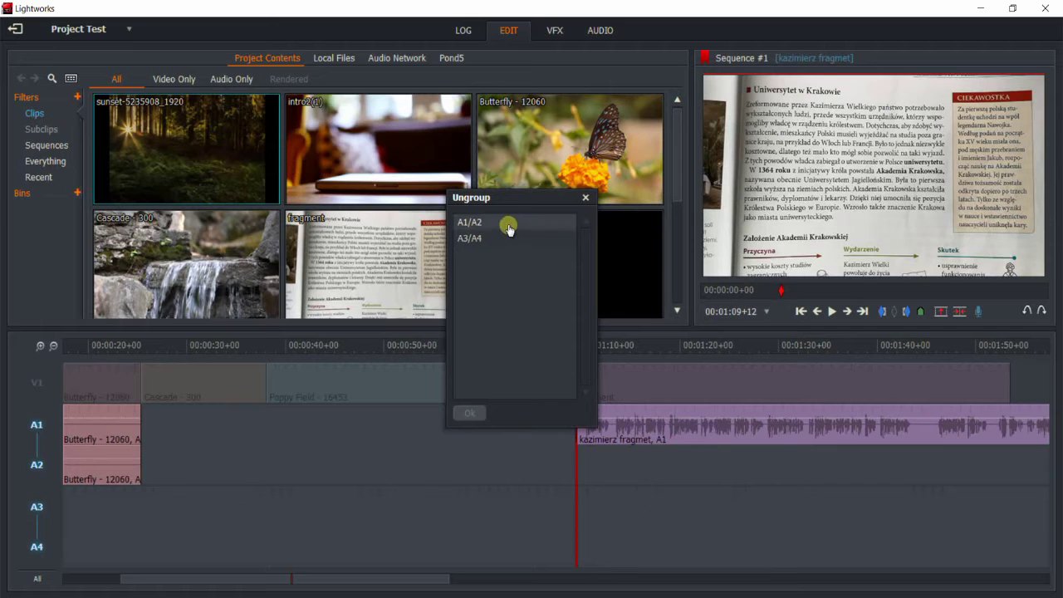
pyautogui.click(506, 223)
pyautogui.click(470, 412)
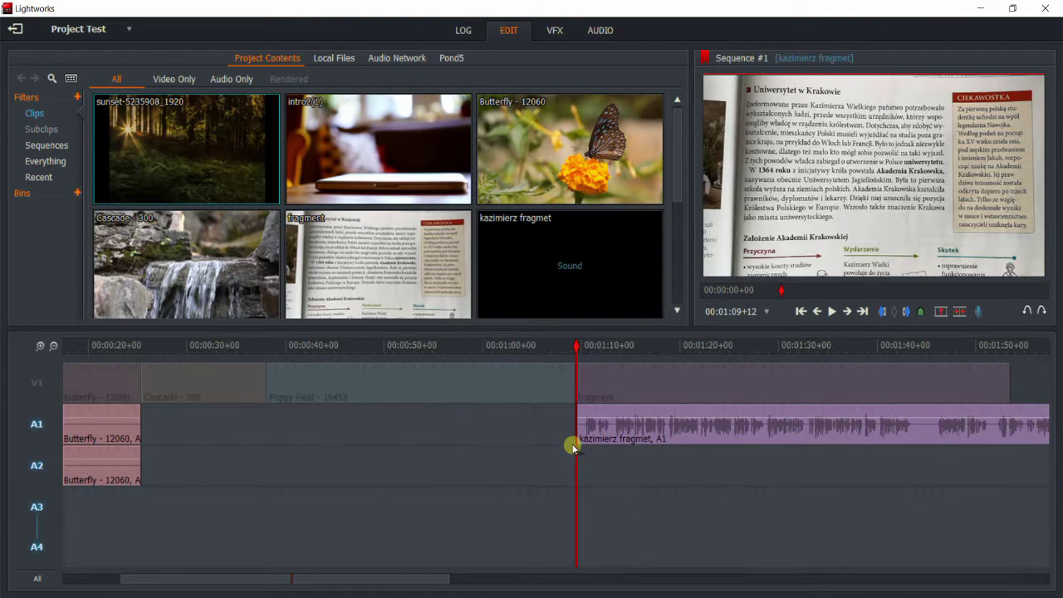
pyautogui.click(624, 462)
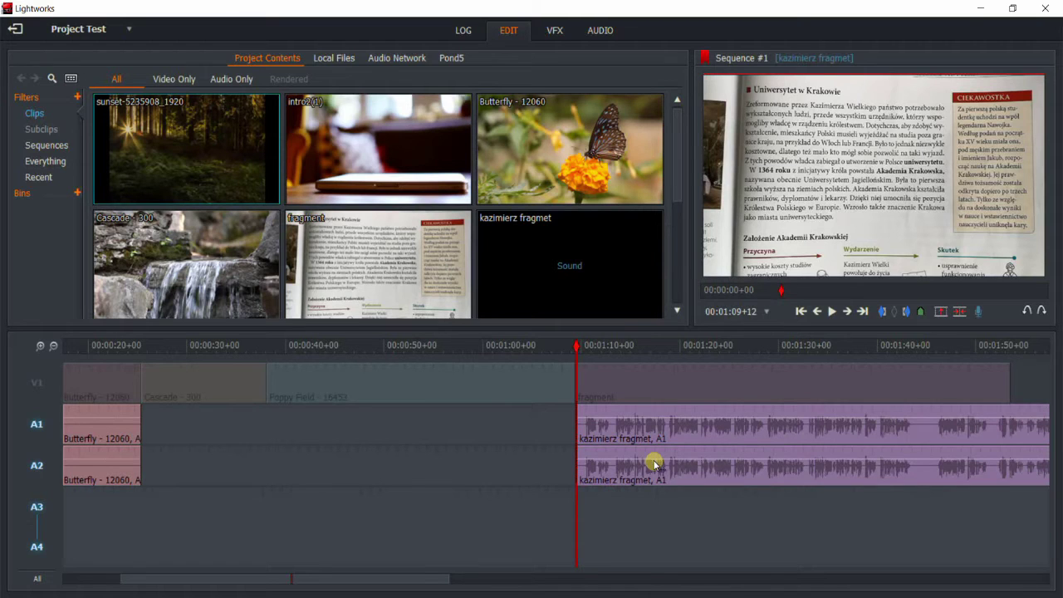
# - Group audio tracks A1 and A2 back together
pyautogui.rightClick(655, 462)
pyautogui.moveTo(669, 497)
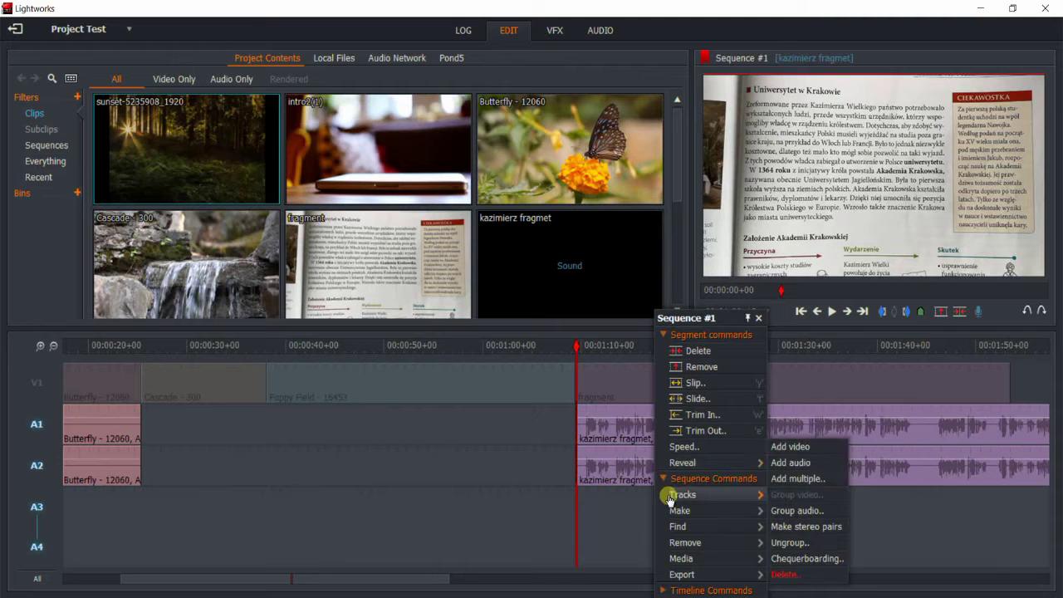
pyautogui.click(785, 511)
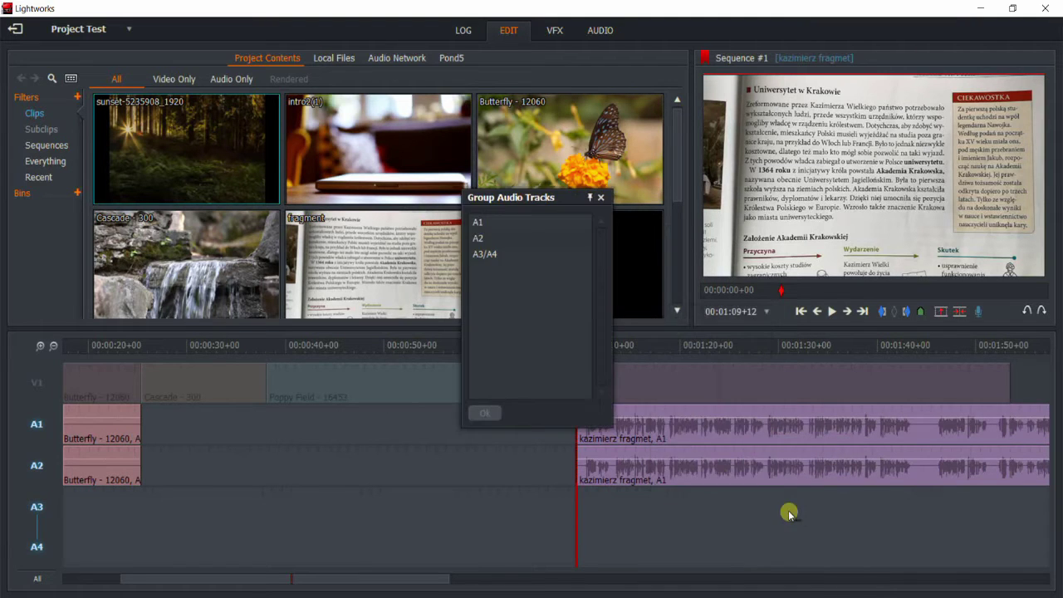
pyautogui.click(493, 222)
pyautogui.keyDown('ctrl'); pyautogui.click(493, 238); pyautogui.keyUp('ctrl')
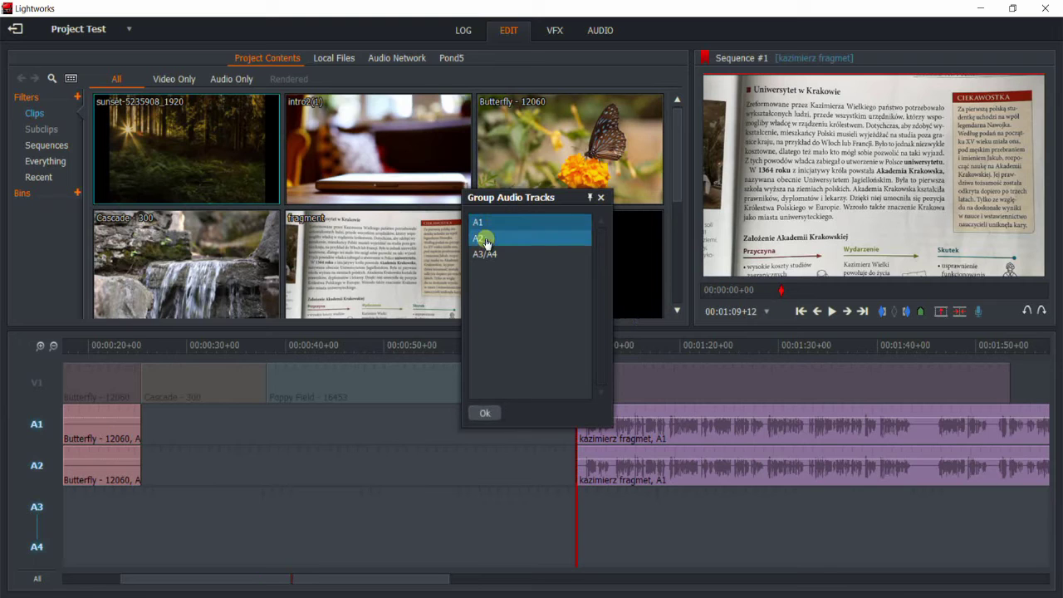
pyautogui.click(483, 412)
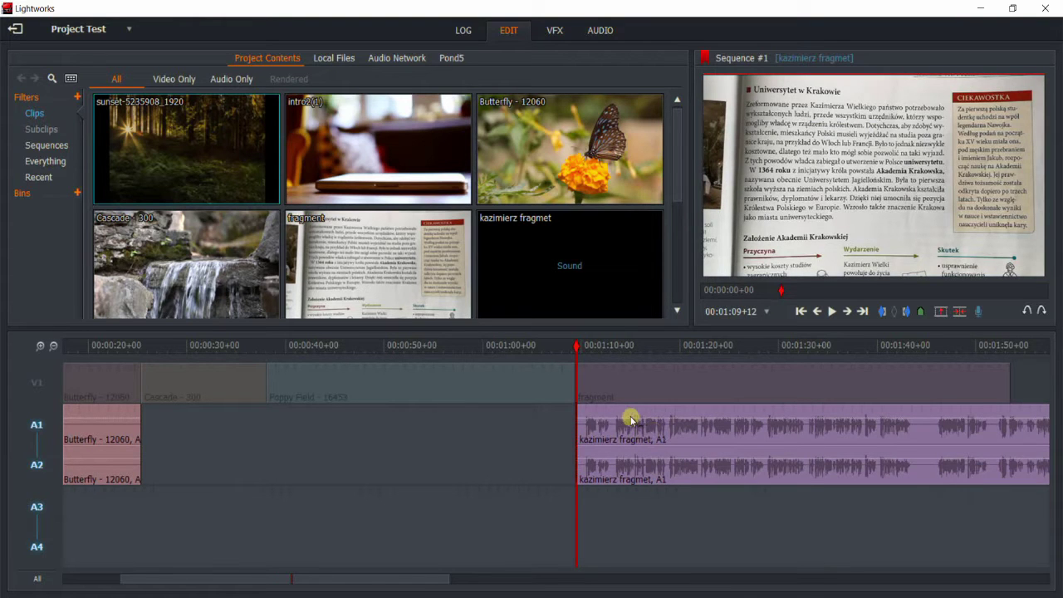
# - Enlarge the sequence viewer by narrowing the project contents area and reducing the timeline's height
pyautogui.moveTo(692, 246); pyautogui.dragTo(202, 250)
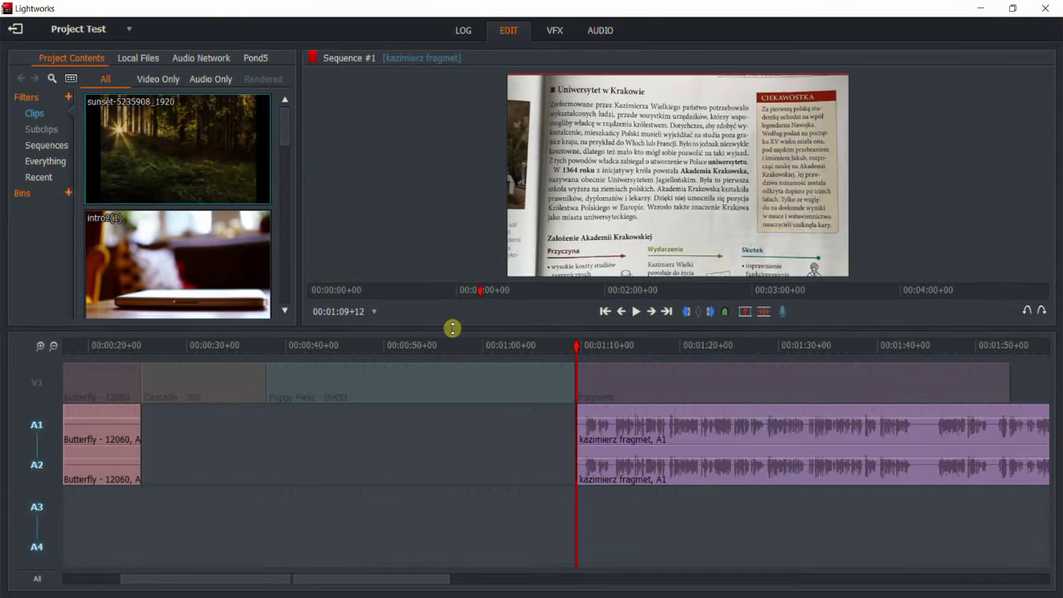
pyautogui.moveTo(454, 329); pyautogui.dragTo(457, 422)
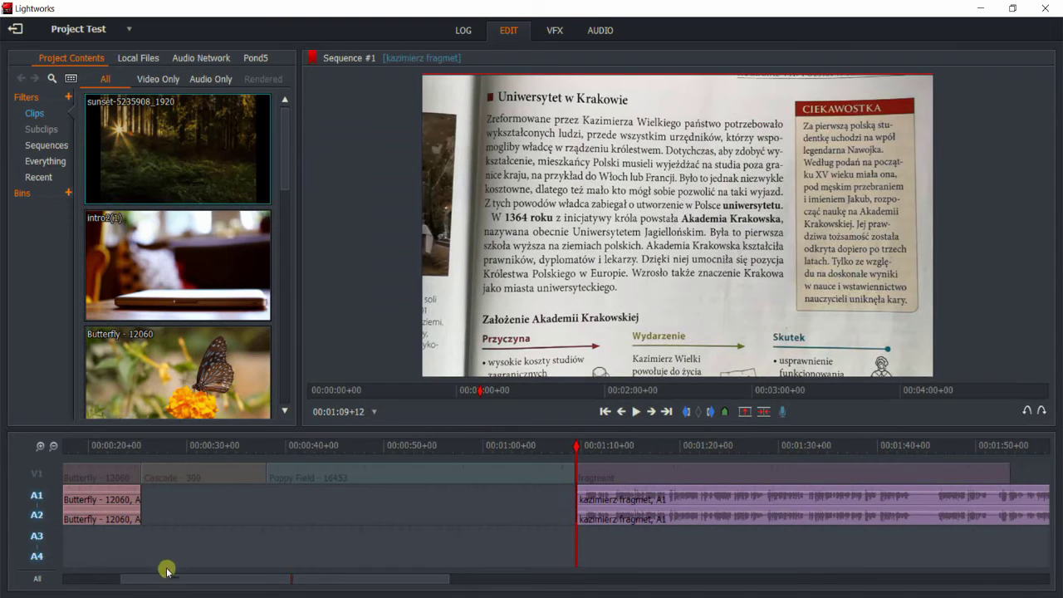
# - Enable video track V1 and disable audio tracks A1/A2, with the playhead near the start of the Butterfly - 12060 clip
pyautogui.moveTo(580, 448); pyautogui.dragTo(154, 490)
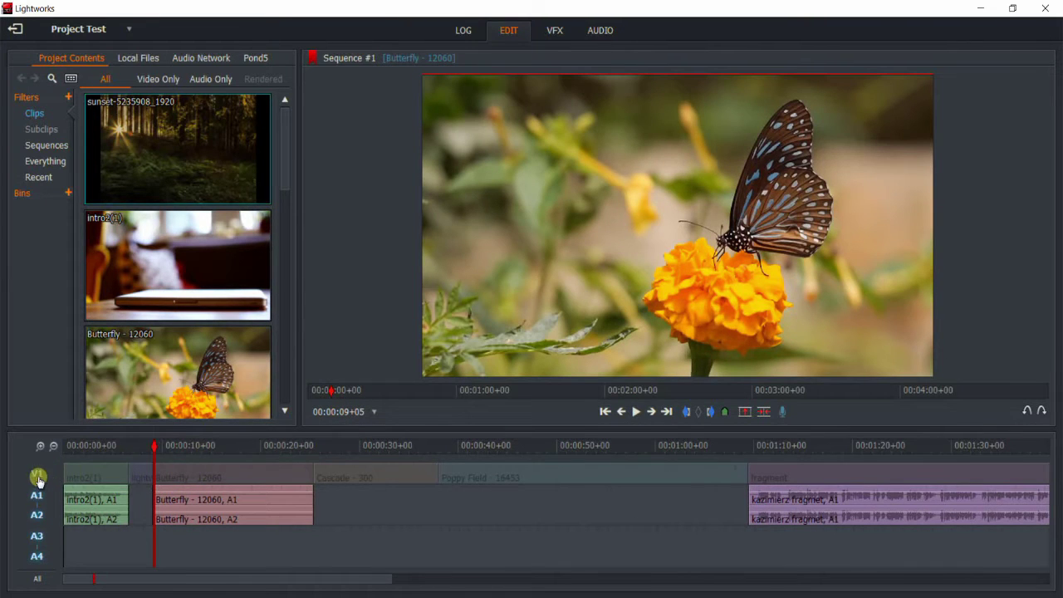
pyautogui.click(38, 476)
pyautogui.click(36, 501)
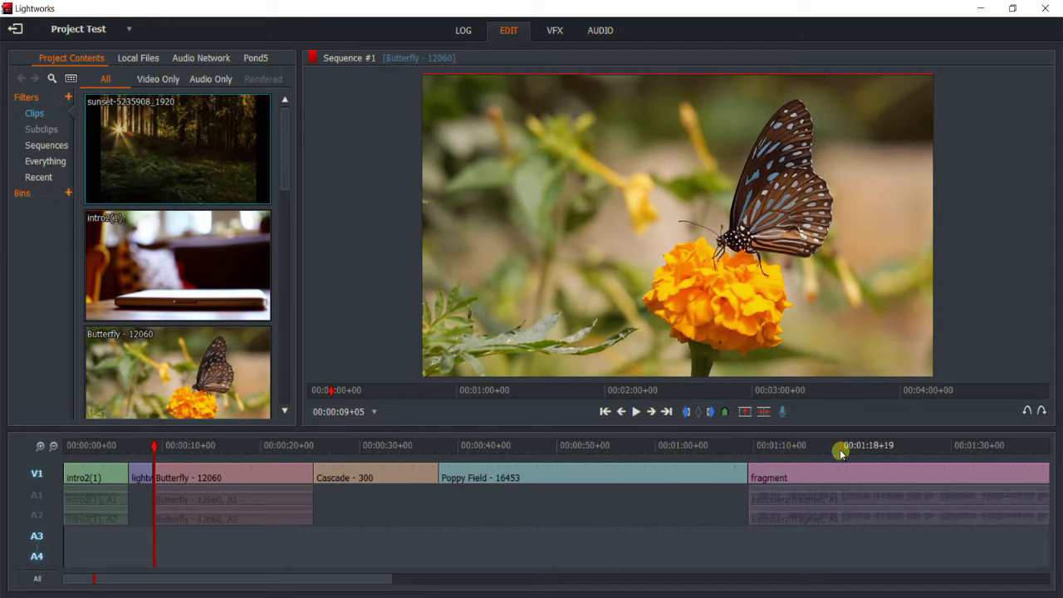
# - Mark the beginning of the Butterfly - 12060 clip on V1 from 00:00:09+02 to 00:00:10+23 and delete it, closing the gap
pyautogui.click(685, 413)
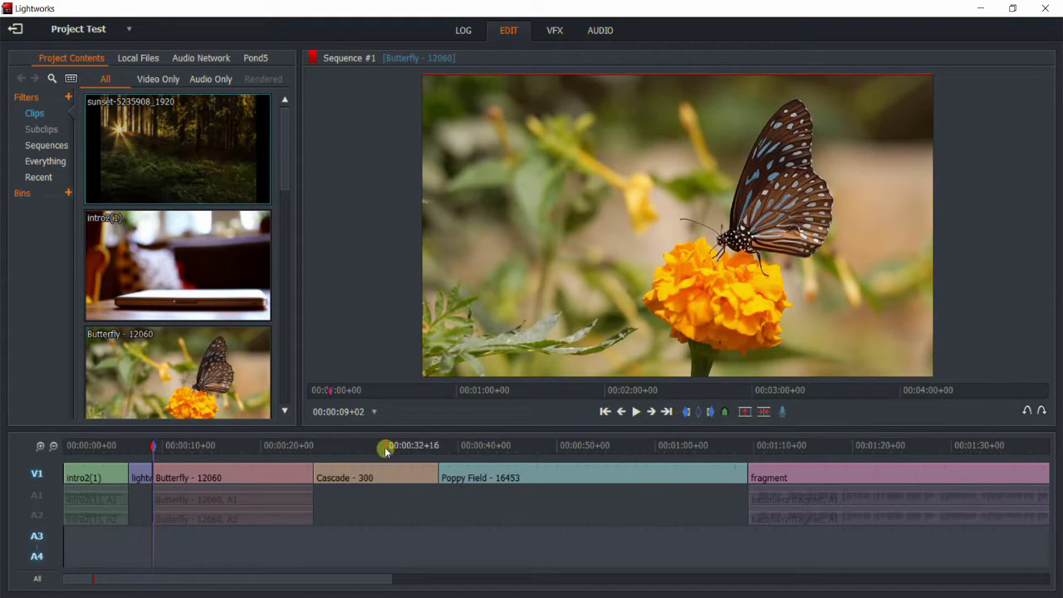
pyautogui.click(170, 448)
pyautogui.moveTo(170, 448); pyautogui.dragTo(171, 449)
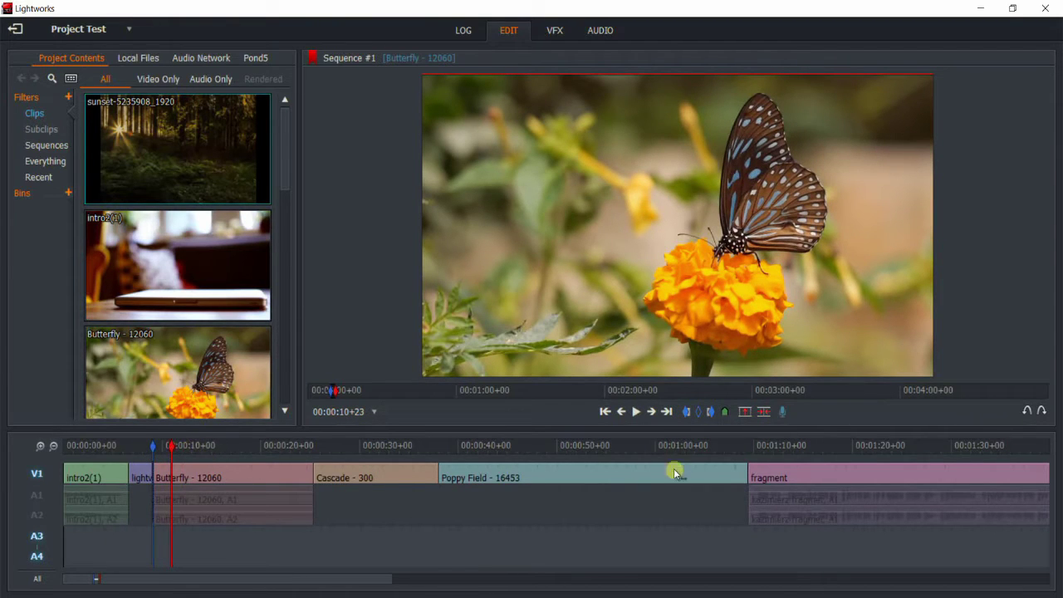
pyautogui.click(762, 413)
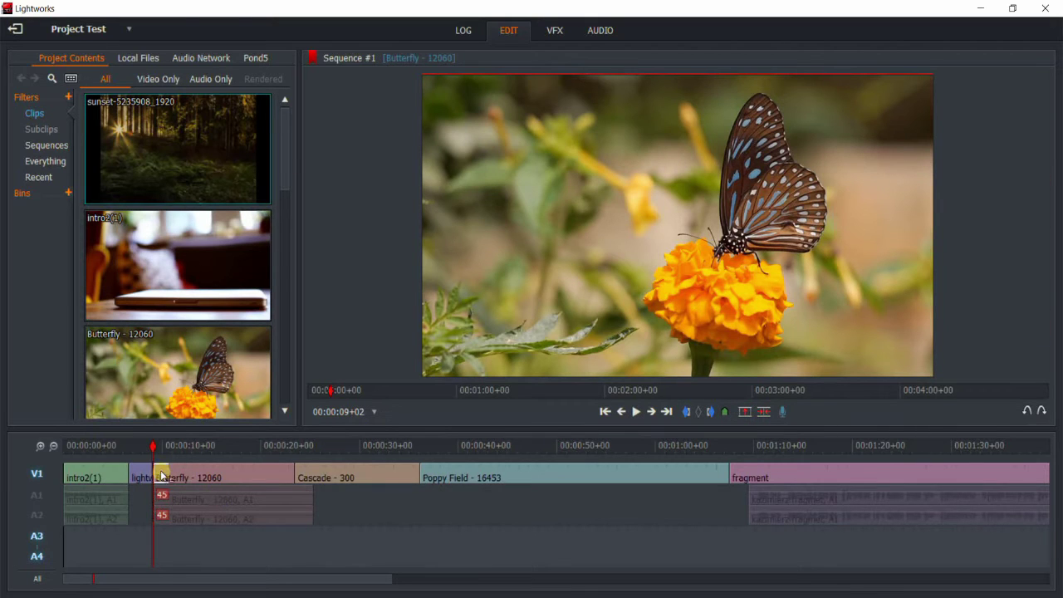
# - Mark the section of Cascade - 300 from 00:00:30+06 to 00:00:34+00 and remove it, leaving black in its place
pyautogui.moveTo(151, 445); pyautogui.dragTo(361, 470)
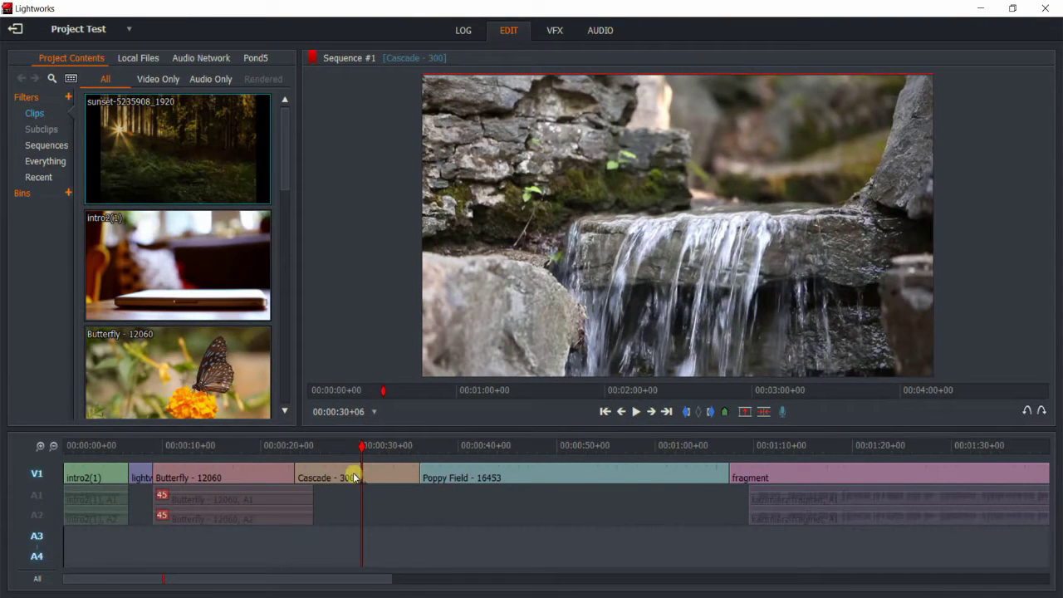
pyautogui.click(689, 415)
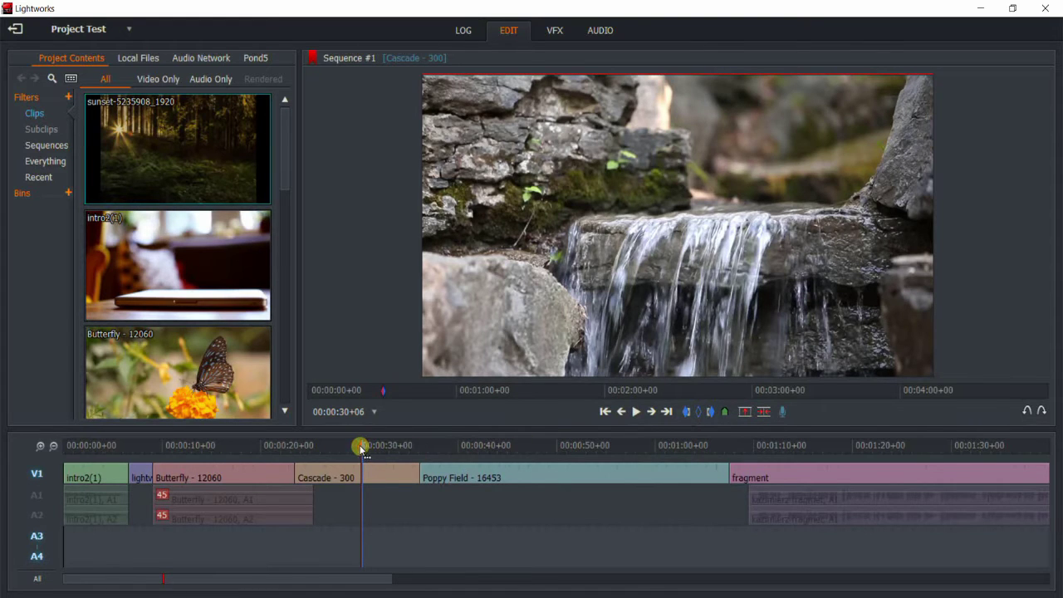
pyautogui.moveTo(361, 444); pyautogui.dragTo(399, 448)
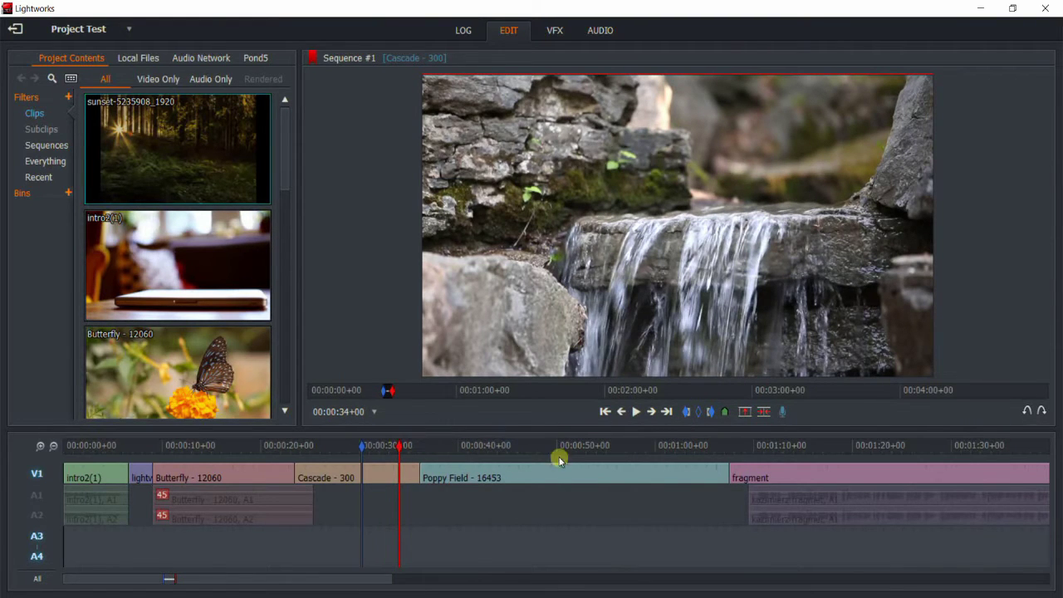
pyautogui.click(710, 412)
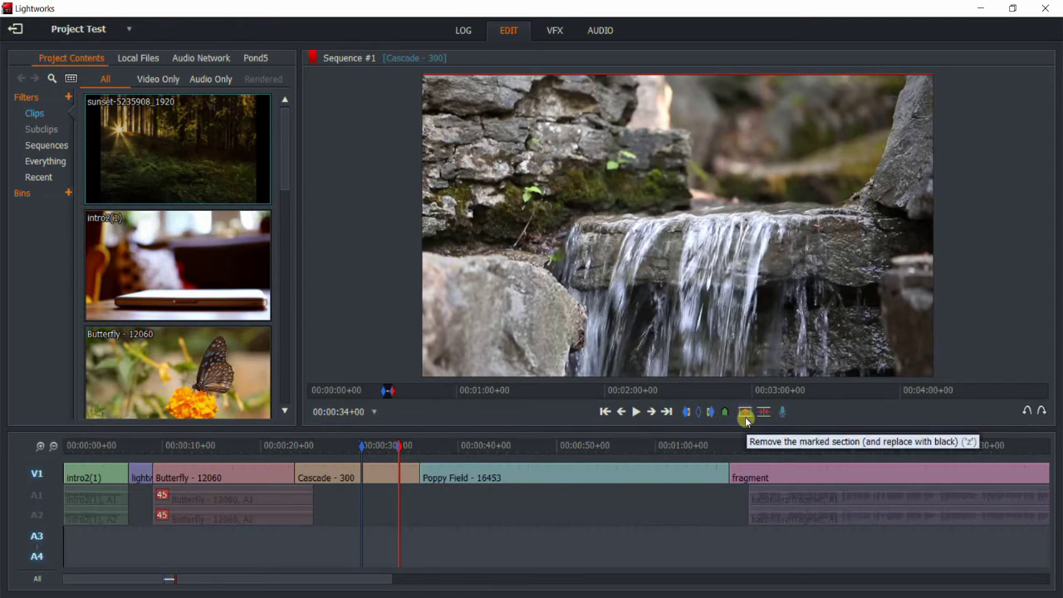
pyautogui.click(745, 413)
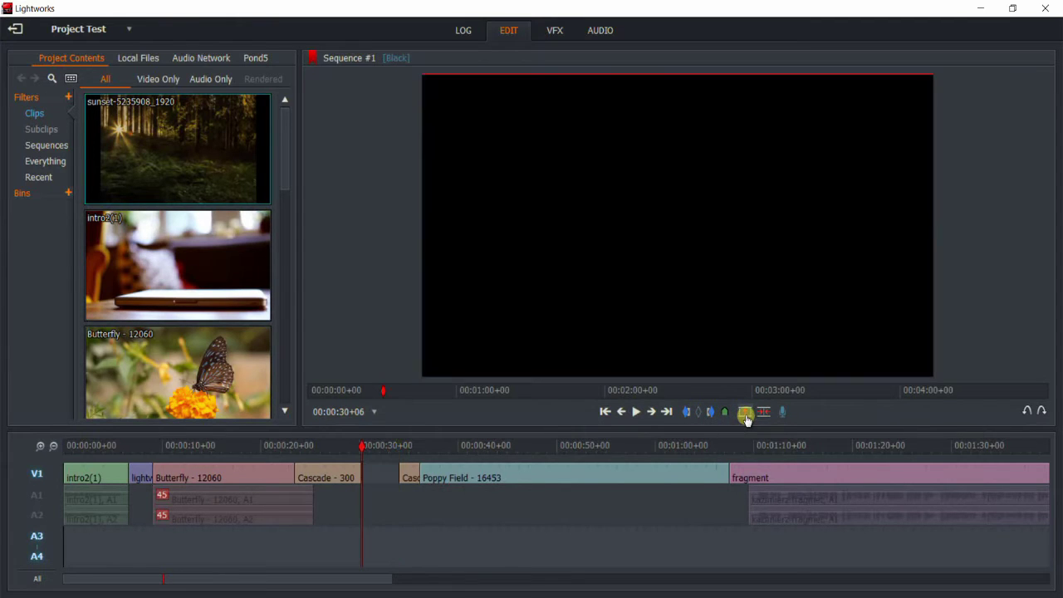
# - With all existing tracks disabled, add a video track and place the sunset-5235908_1920 image on it at 00:00:30+06
pyautogui.click(34, 580)
pyautogui.click(35, 581)
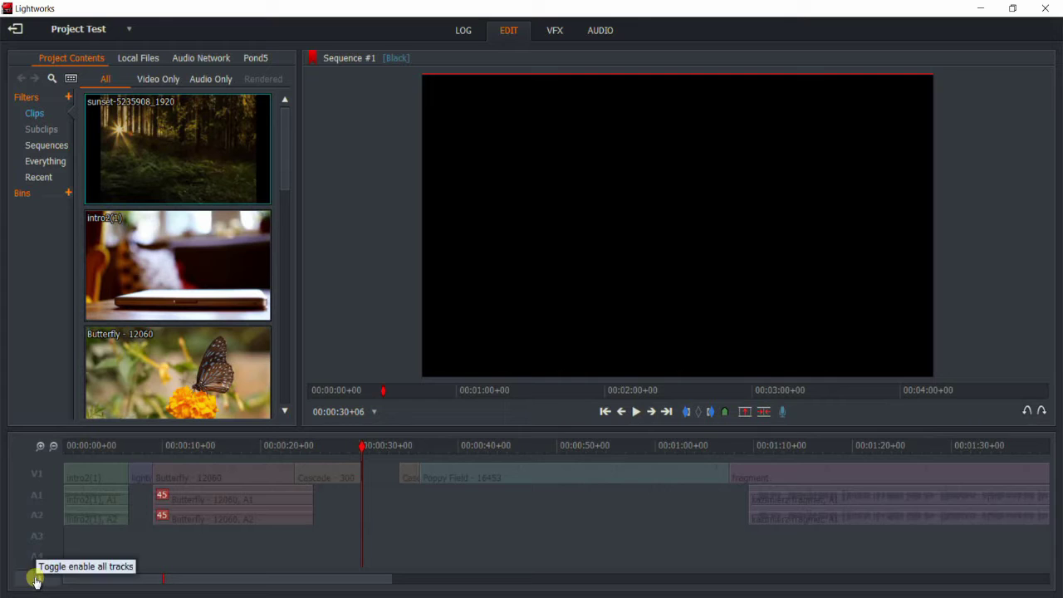
pyautogui.rightClick(36, 581)
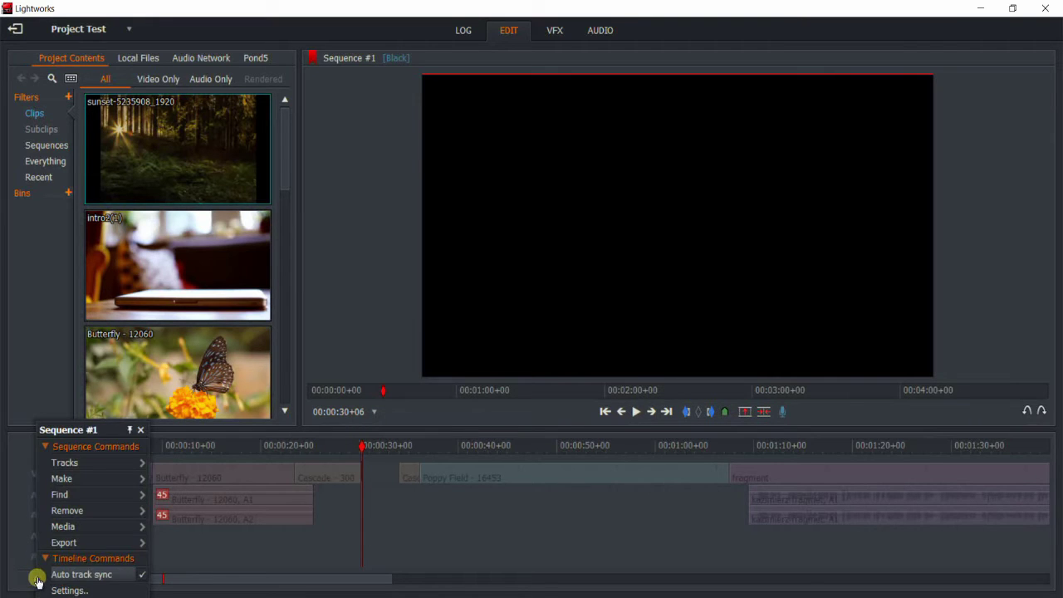
pyautogui.moveTo(78, 469)
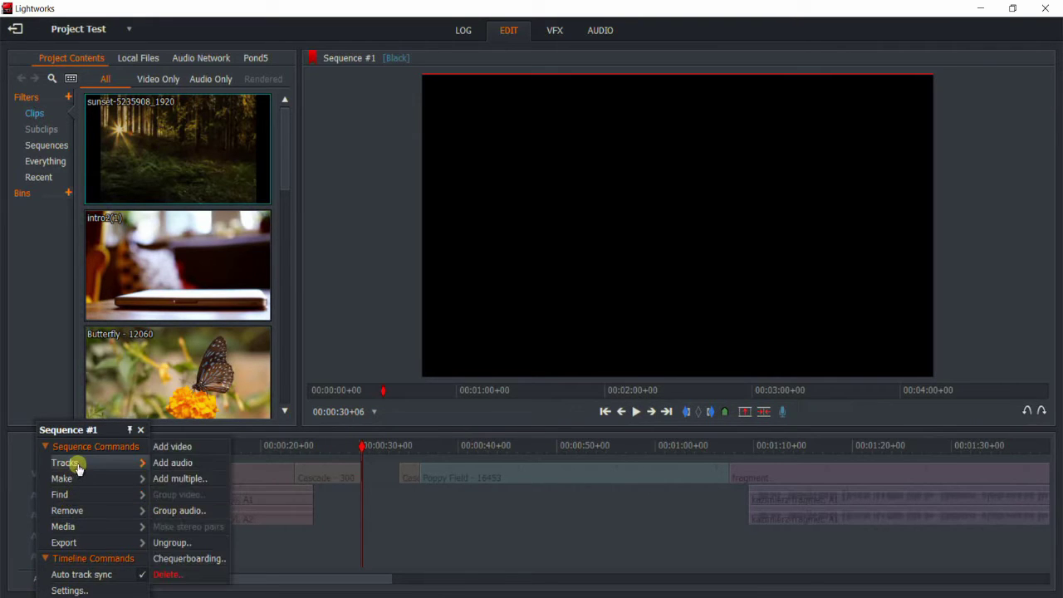
pyautogui.click(184, 448)
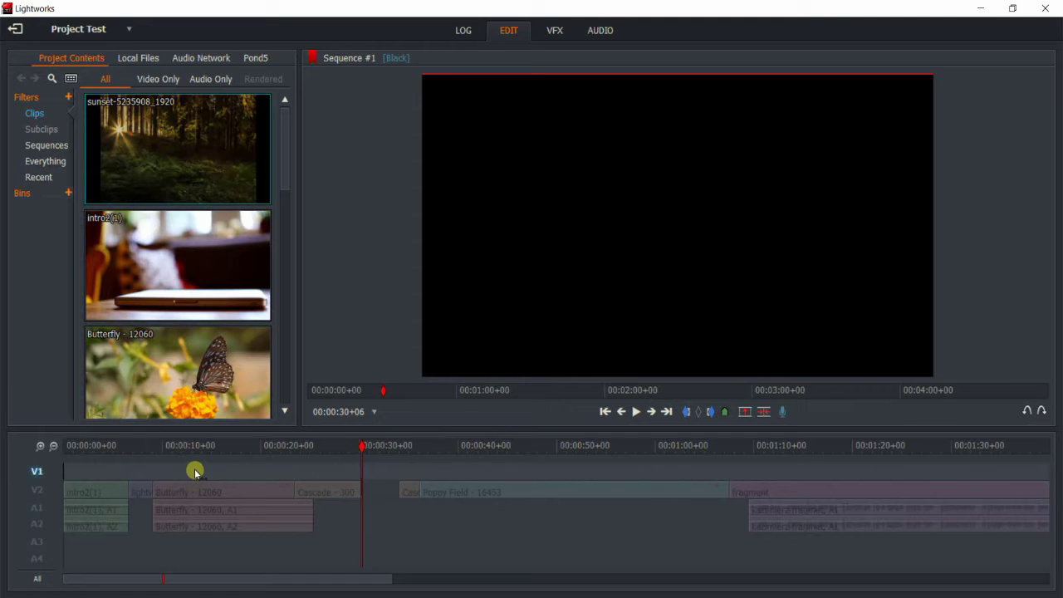
pyautogui.moveTo(170, 131); pyautogui.dragTo(364, 476)
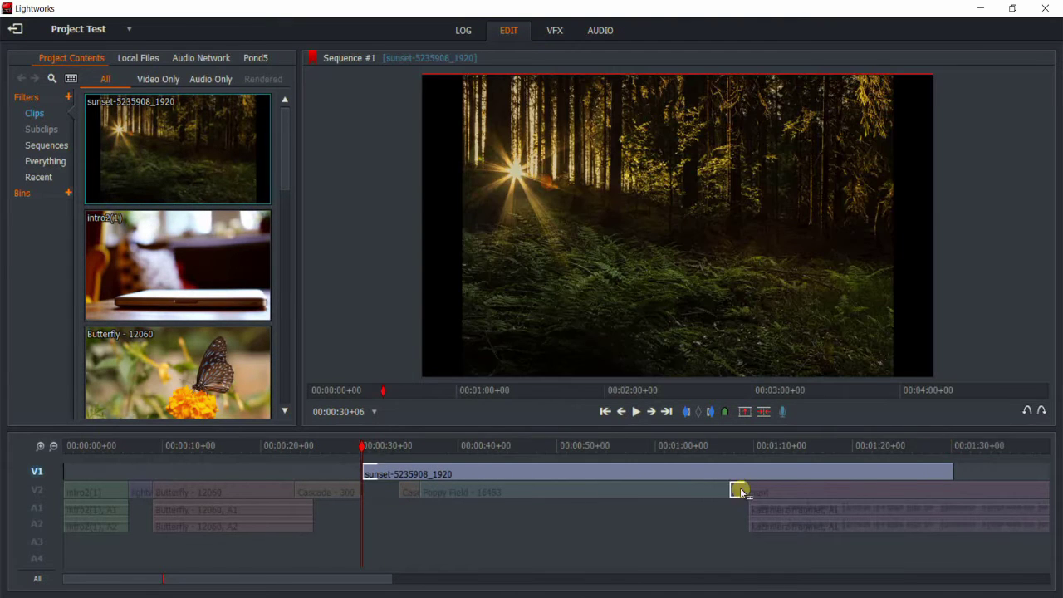
# - Shorten the sunset-5235908_1920 image to fit the black gap in Cascade - 300, place it there on V2, and enable V2
pyautogui.moveTo(953, 473); pyautogui.dragTo(380, 492)
pyautogui.moveTo(390, 445); pyautogui.dragTo(373, 446)
pyautogui.click(41, 446)
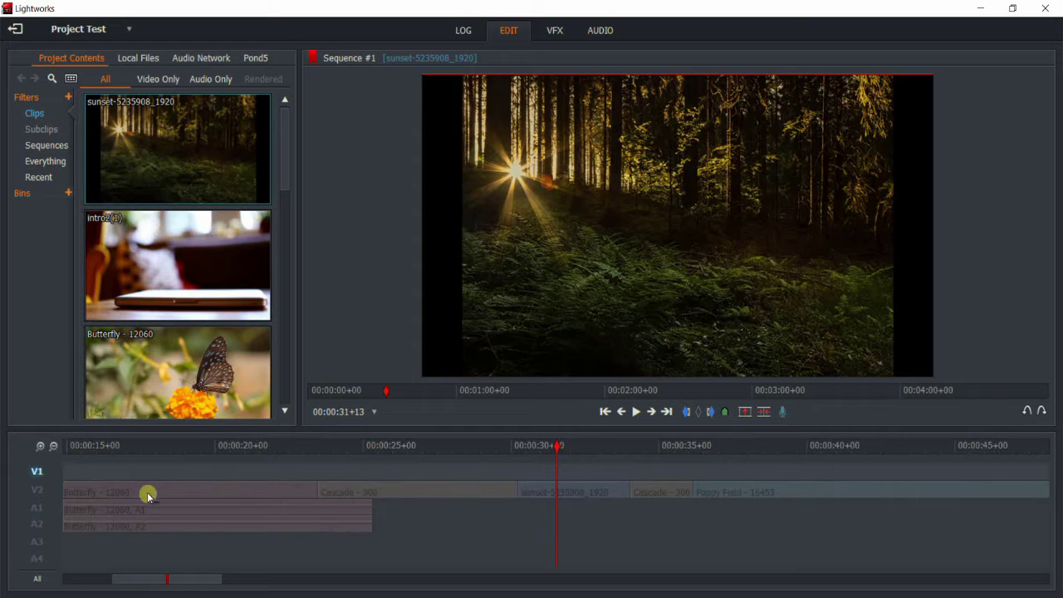
pyautogui.click(35, 490)
# - Play the sequence from 00:00:28+11 across the sunset image and into the second Cascade - 300 piece
pyautogui.click(467, 446)
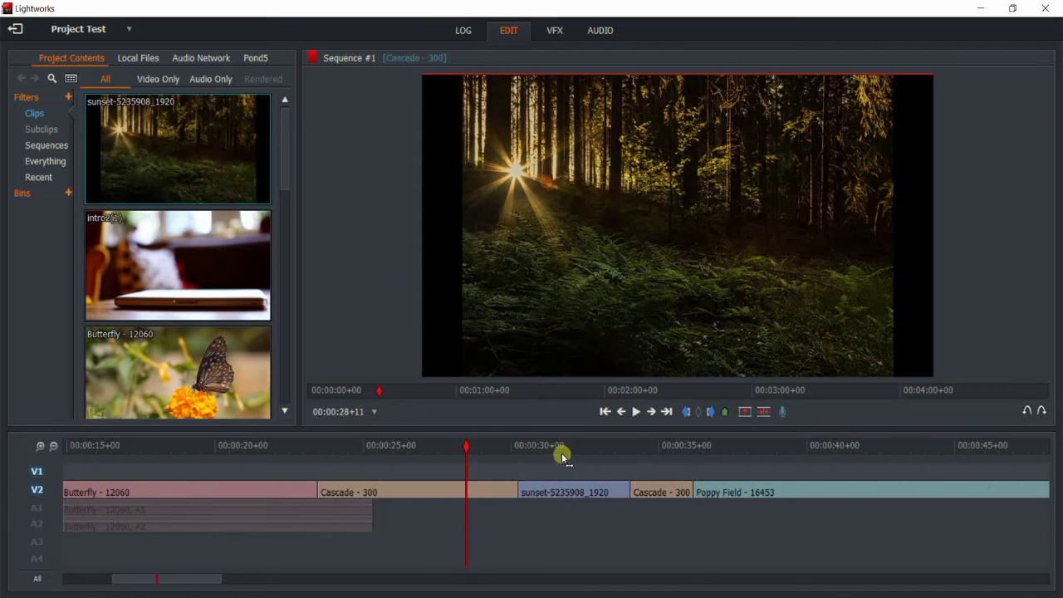
pyautogui.click(636, 411)
pyautogui.click(636, 411)
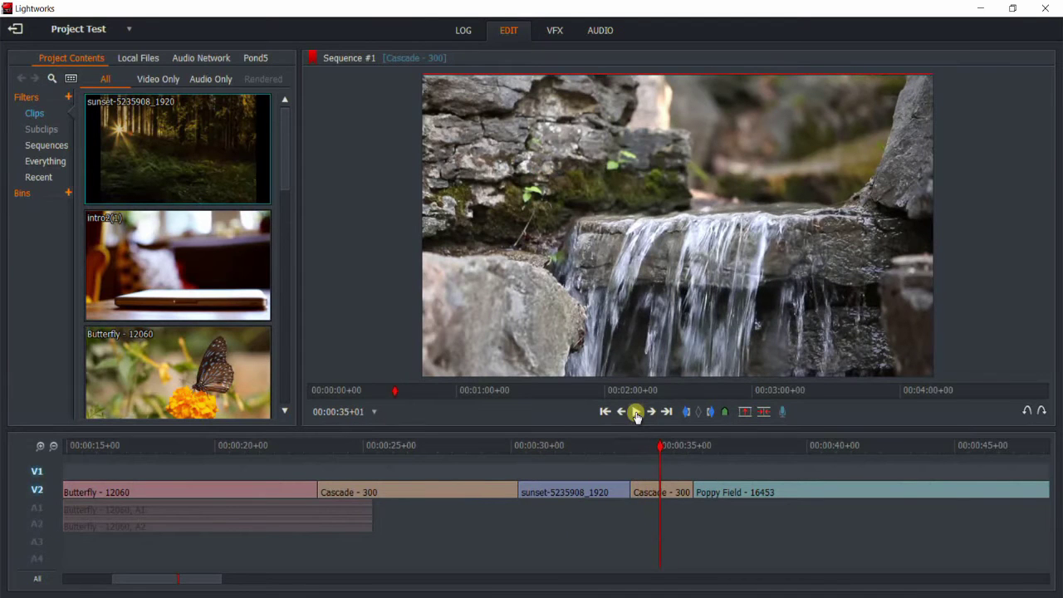
pyautogui.click(636, 411)
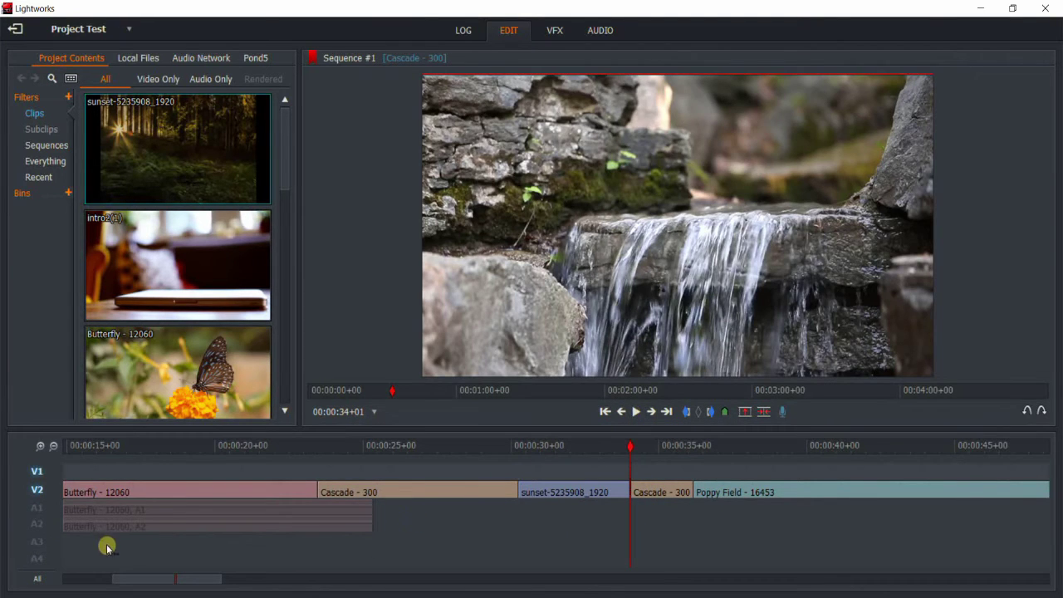
# - Enable the audio tracks and delete the empty A3/A4 pair from the sequence
pyautogui.moveTo(37, 507); pyautogui.dragTo(104, 548)
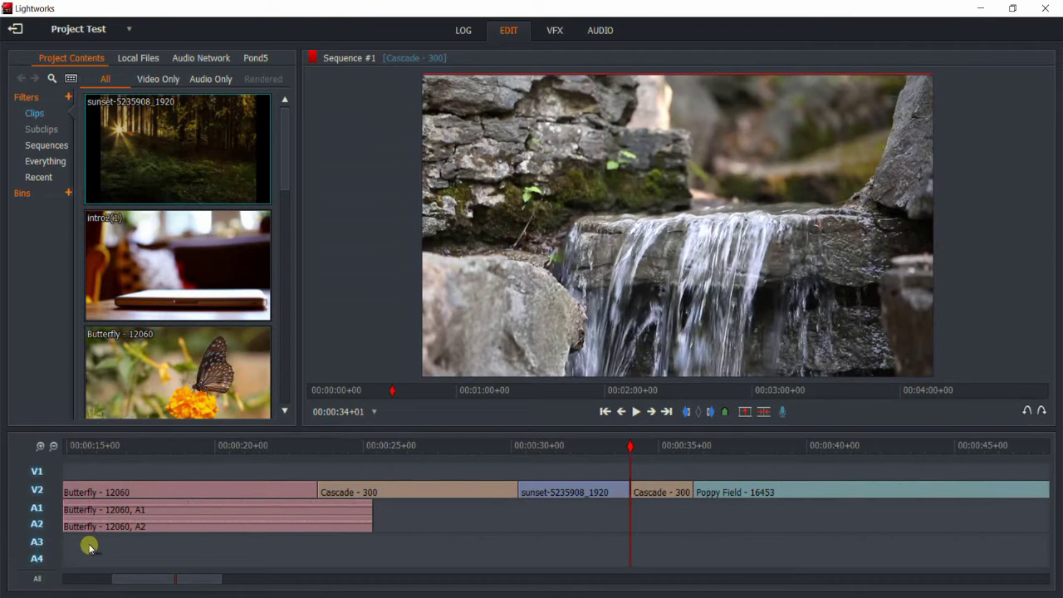
pyautogui.rightClick(90, 548)
pyautogui.moveTo(117, 498)
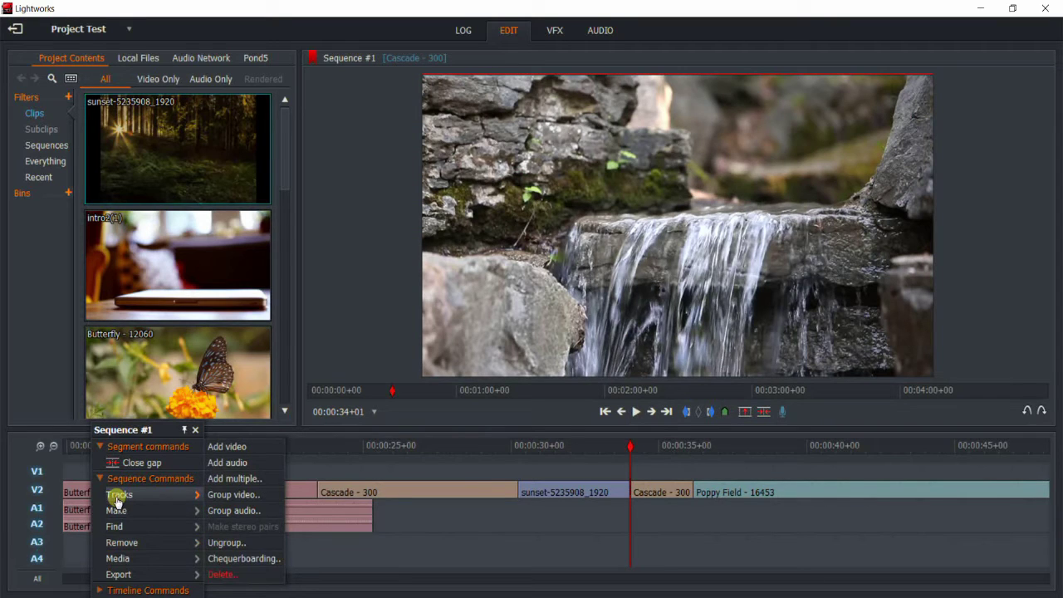
pyautogui.click(215, 575)
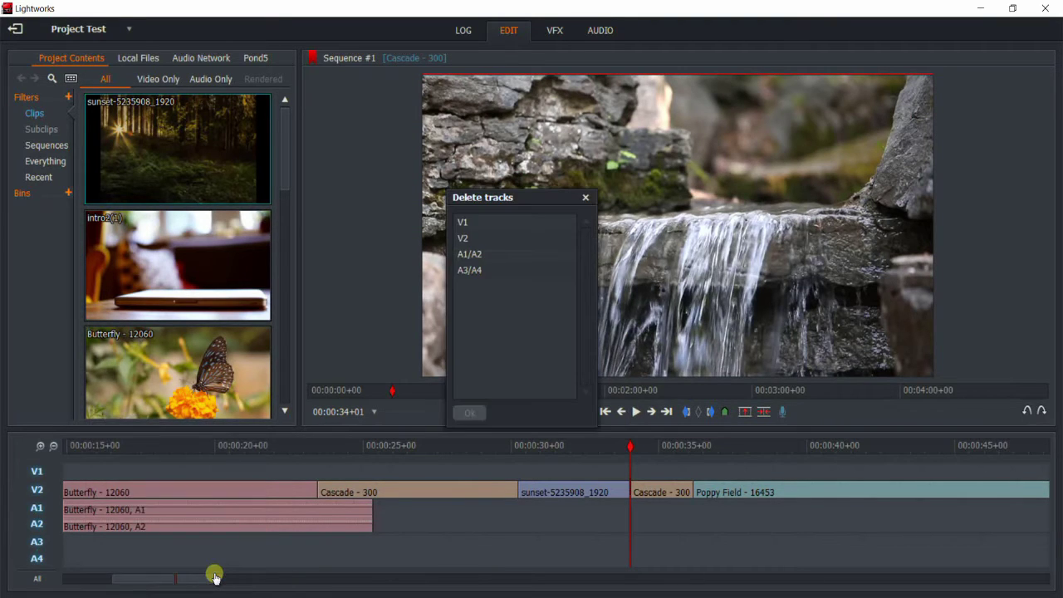
pyautogui.click(483, 272)
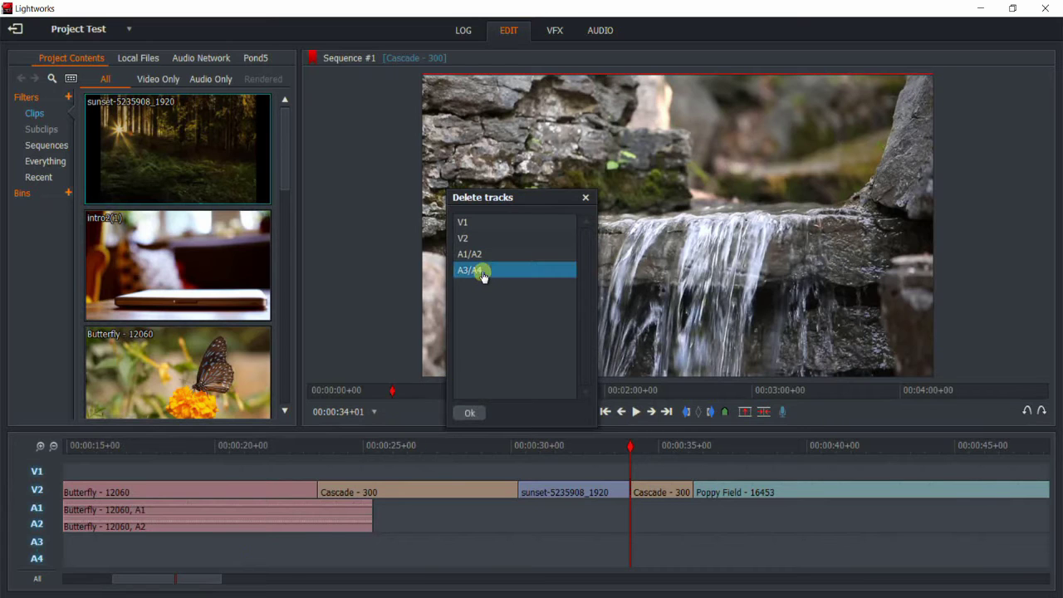
pyautogui.click(467, 414)
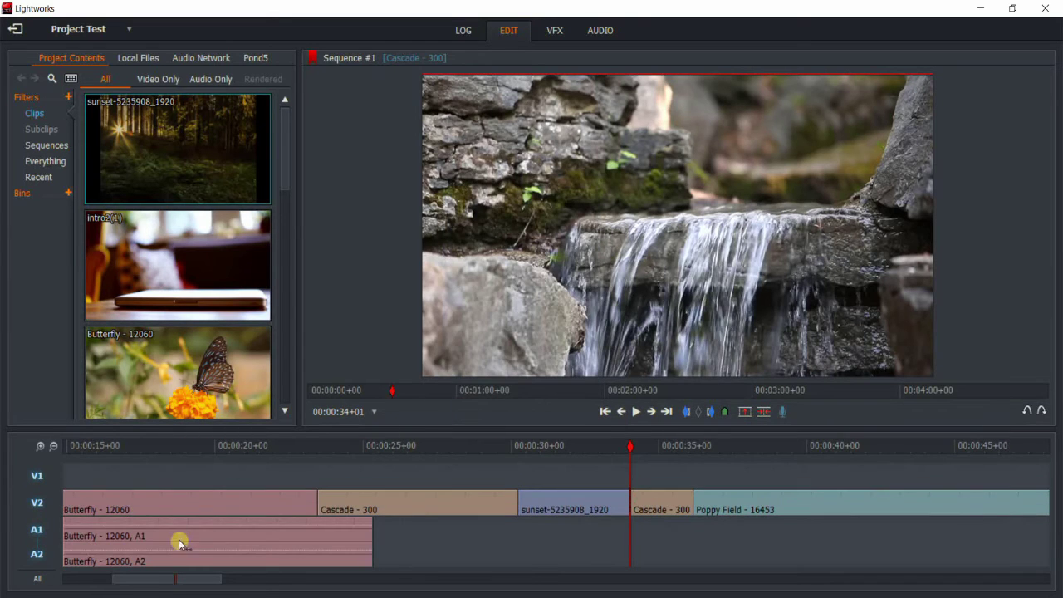
# - Delete the empty video track V1 from the sequence
pyautogui.rightClick(150, 468)
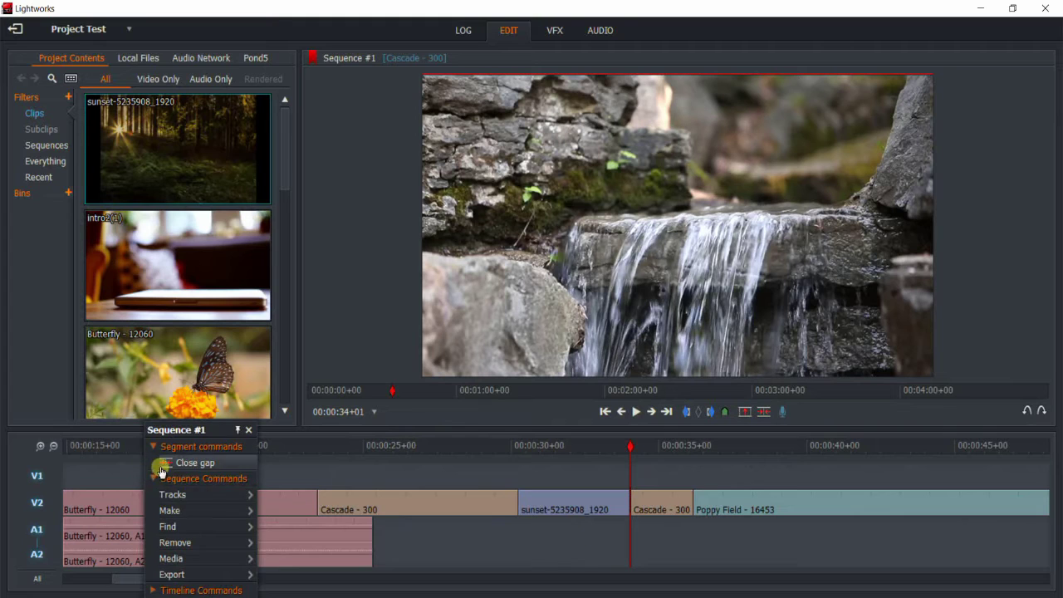
pyautogui.moveTo(216, 493)
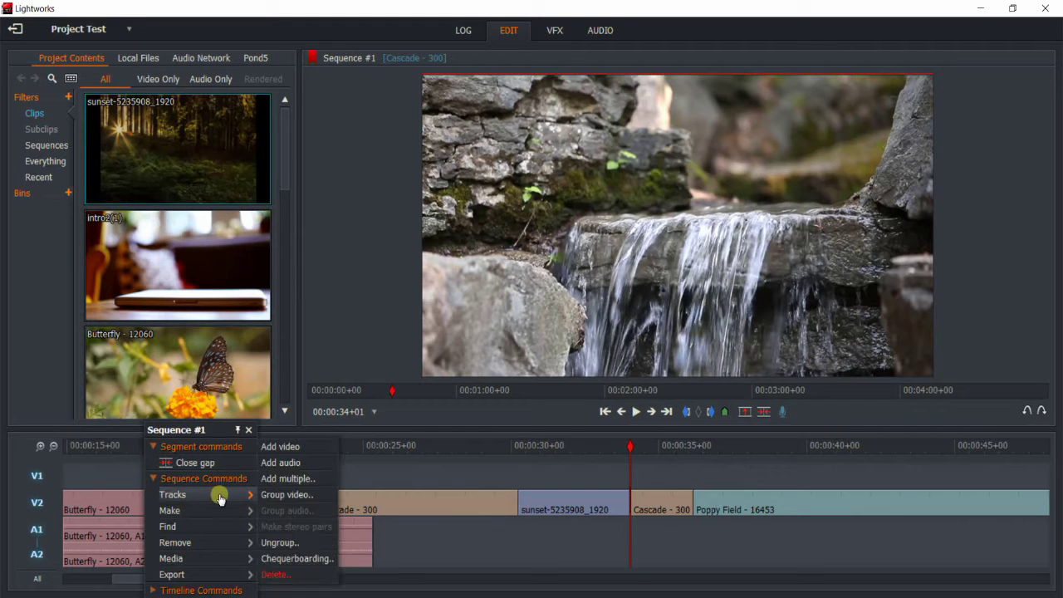
pyautogui.click(274, 575)
pyautogui.click(474, 222)
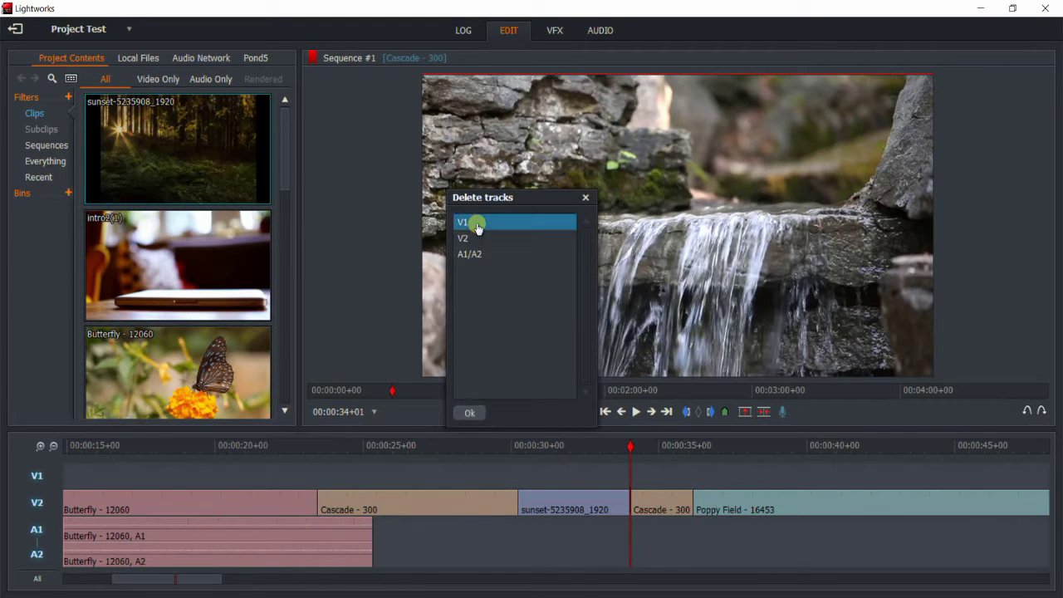
pyautogui.click(469, 413)
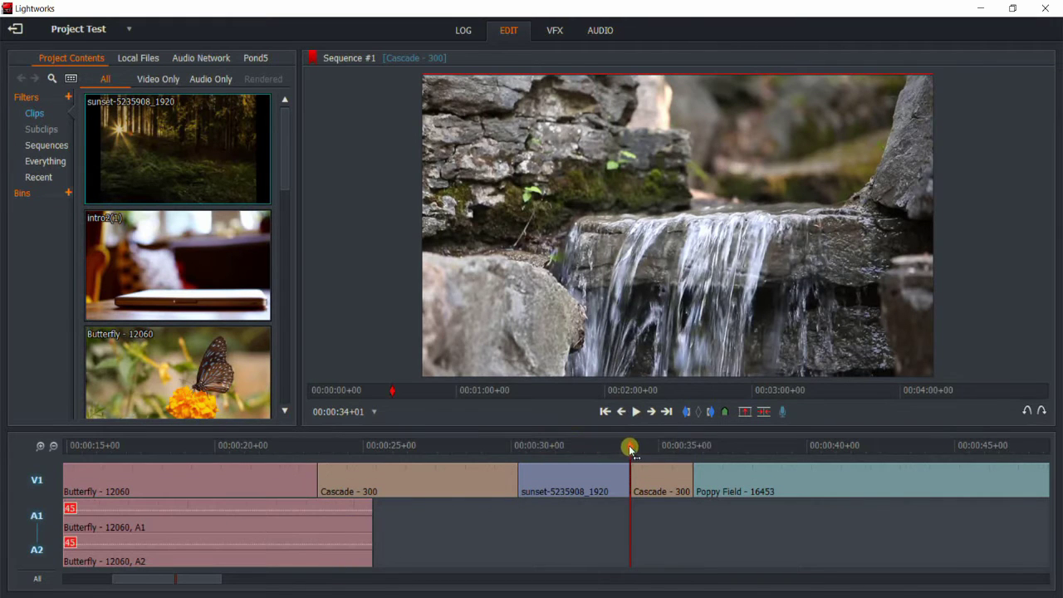
# - Play the sequence from its start into the Butterfly - 12060 clip
pyautogui.moveTo(629, 446); pyautogui.dragTo(7, 454)
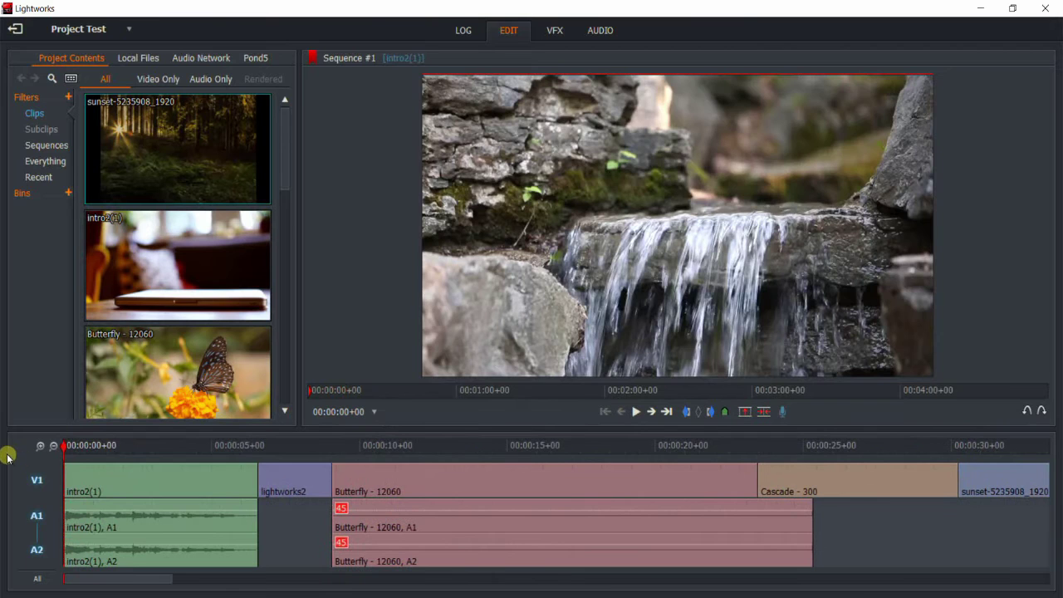
pyautogui.click(635, 411)
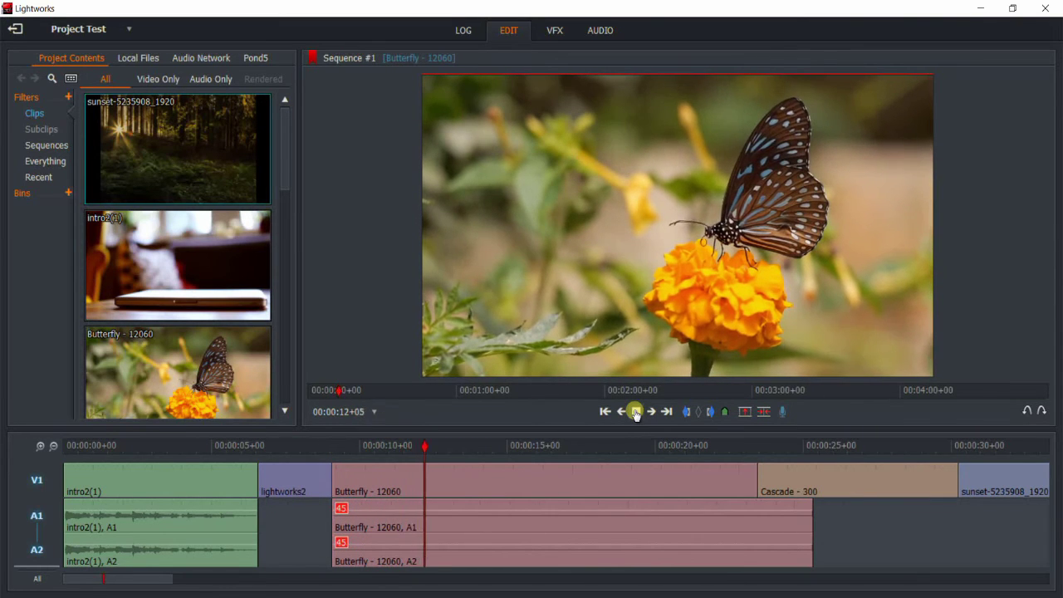
pyautogui.click(636, 412)
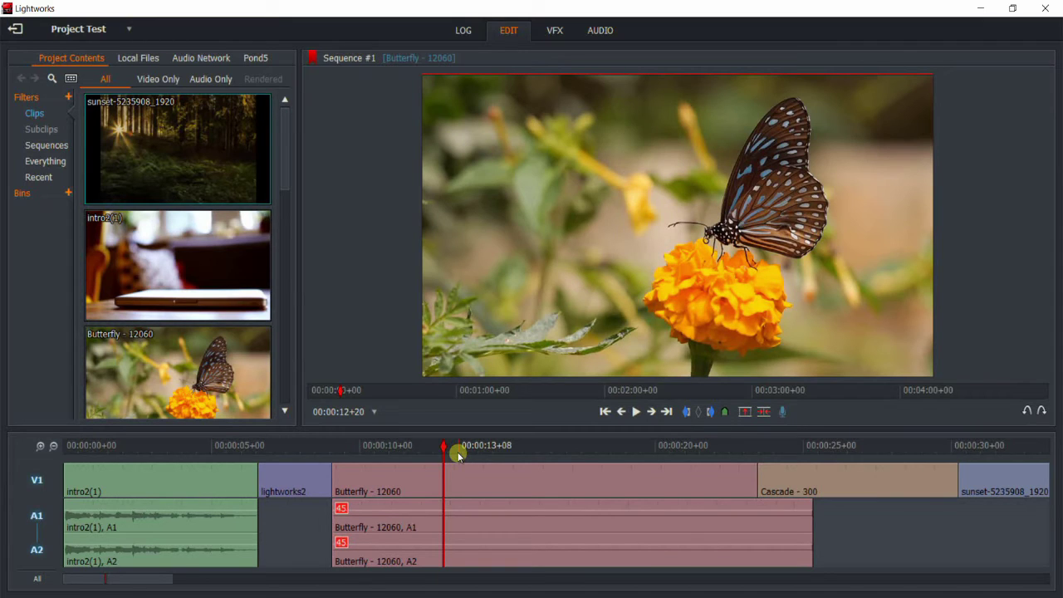
# - In the effects workspace, add a Dissolve from the Mix category between lightworks2 and Butterfly - 12060
pyautogui.click(553, 33)
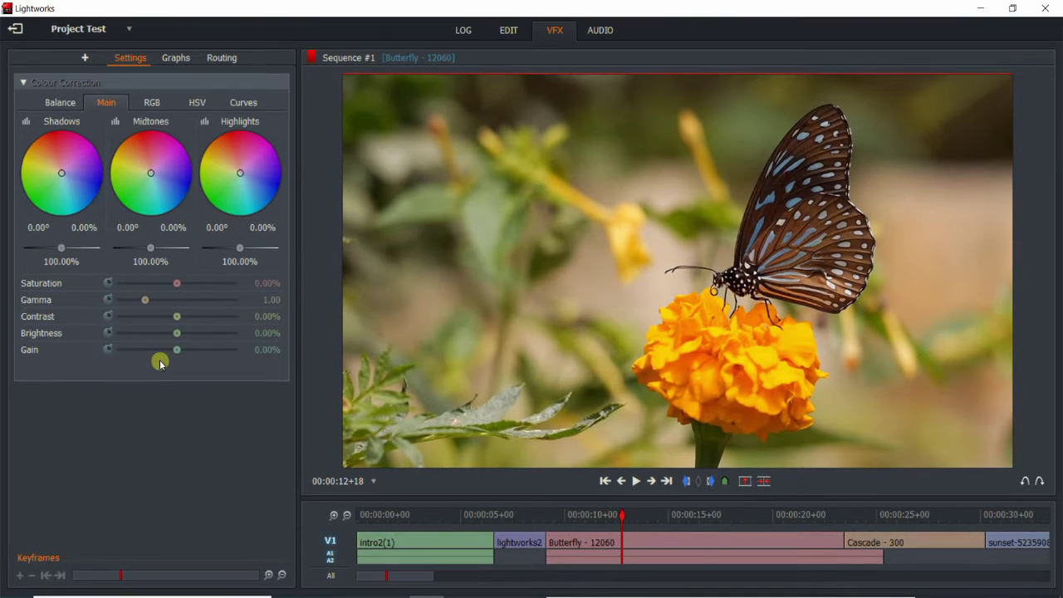
pyautogui.click(83, 58)
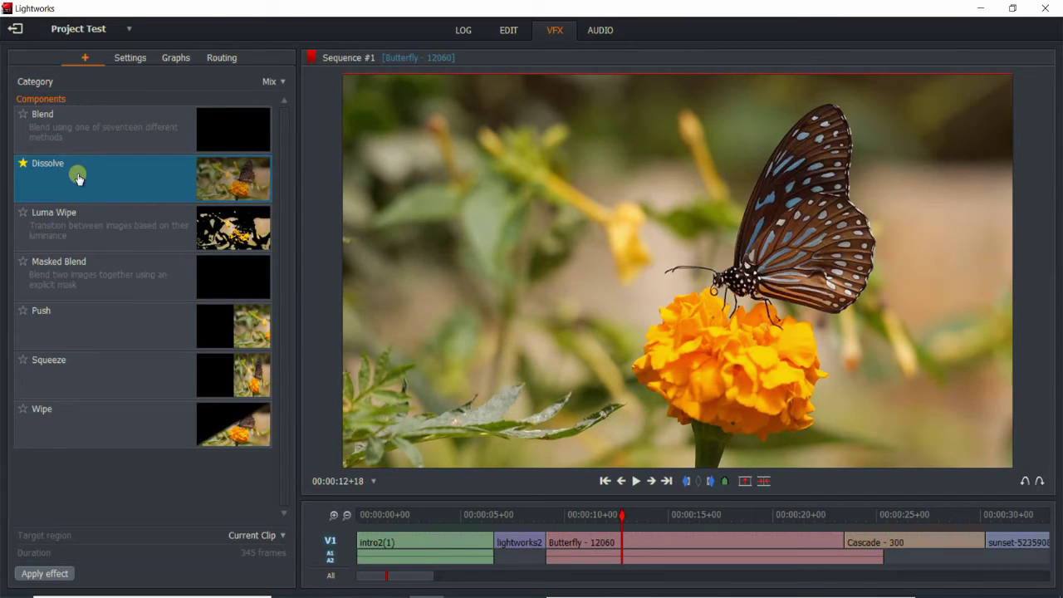
pyautogui.moveTo(77, 178); pyautogui.dragTo(517, 515)
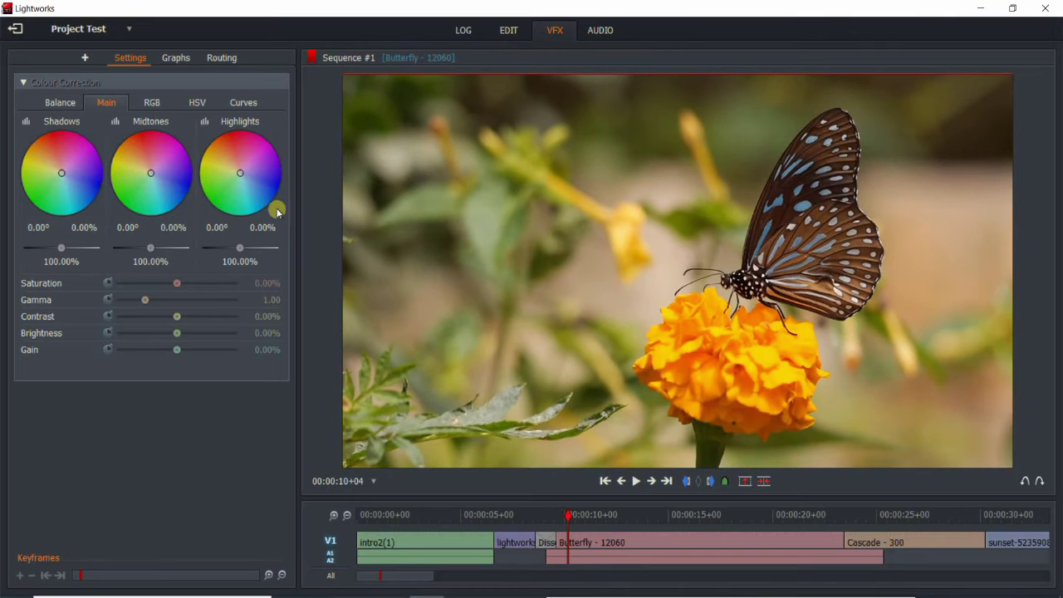
# - Add a Dissolve transition between the intro2(1) and lightworks2 clips
pyautogui.click(83, 60)
pyautogui.click(86, 169)
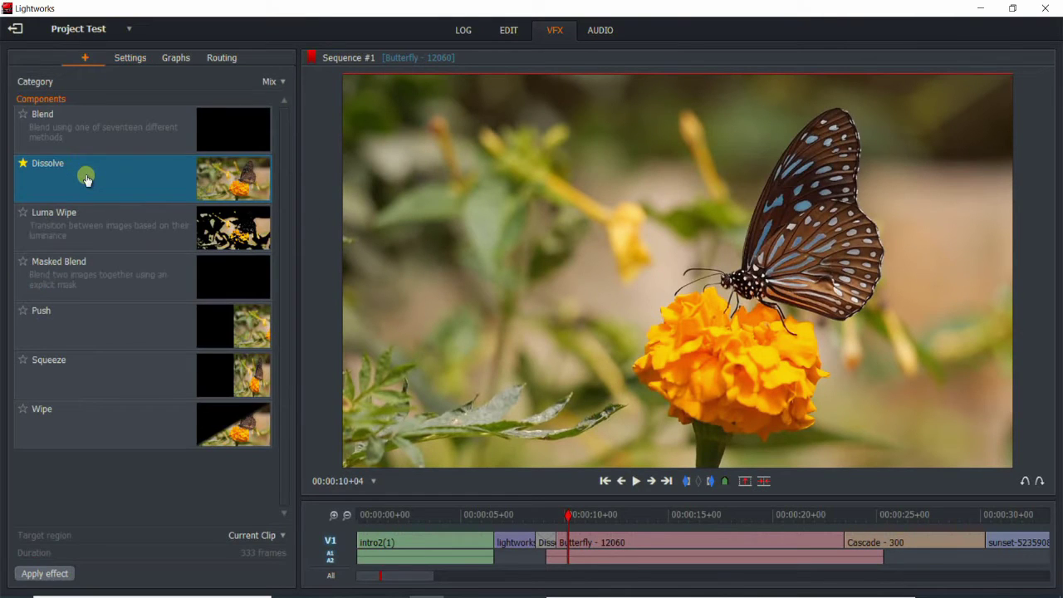
pyautogui.moveTo(86, 183)
pyautogui.mouseDown()
pyautogui.moveTo(361, 439)
pyautogui.moveTo(508, 549)
pyautogui.moveTo(498, 550)
pyautogui.mouseUp()
pyautogui.moveTo(159, 185)
pyautogui.mouseDown()
pyautogui.moveTo(204, 278)
pyautogui.moveTo(482, 536)
pyautogui.moveTo(484, 552)
pyautogui.mouseUp()
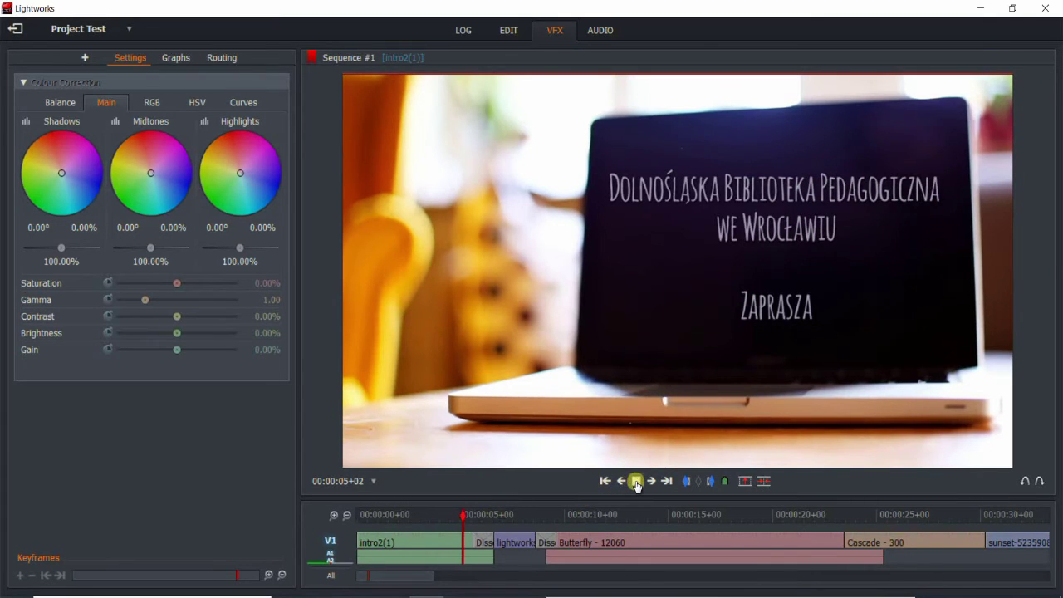
# - Play the sequence through both dissolves and review the other transitions in the Mix category
pyautogui.click(637, 482)
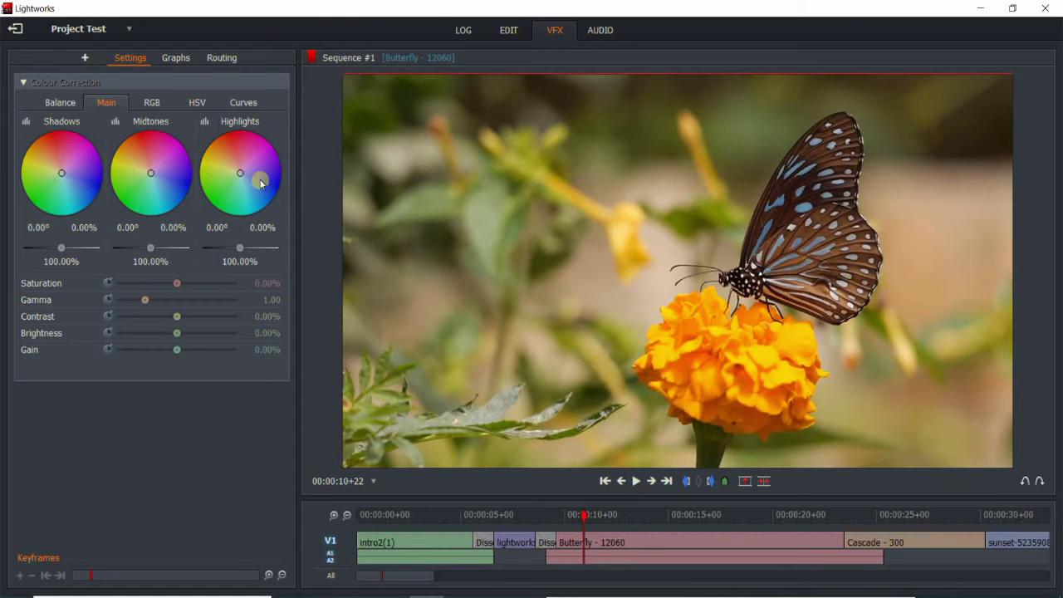
pyautogui.click(83, 58)
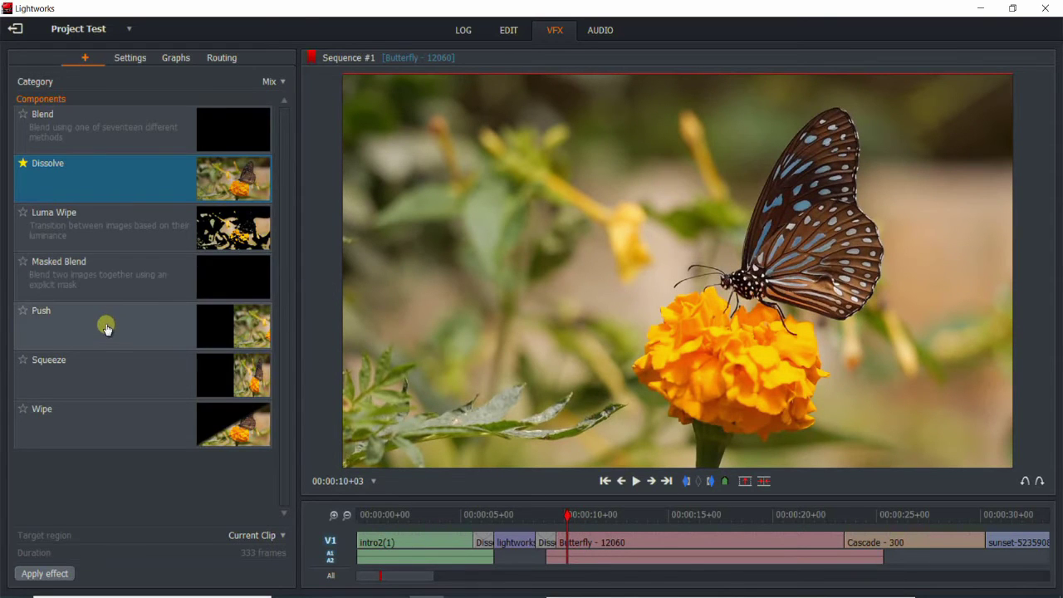
# - Back in the editing workspace, split the Poppy Field - 16453 clip at 00:00:41+08 and 00:00:47+03
pyautogui.click(511, 35)
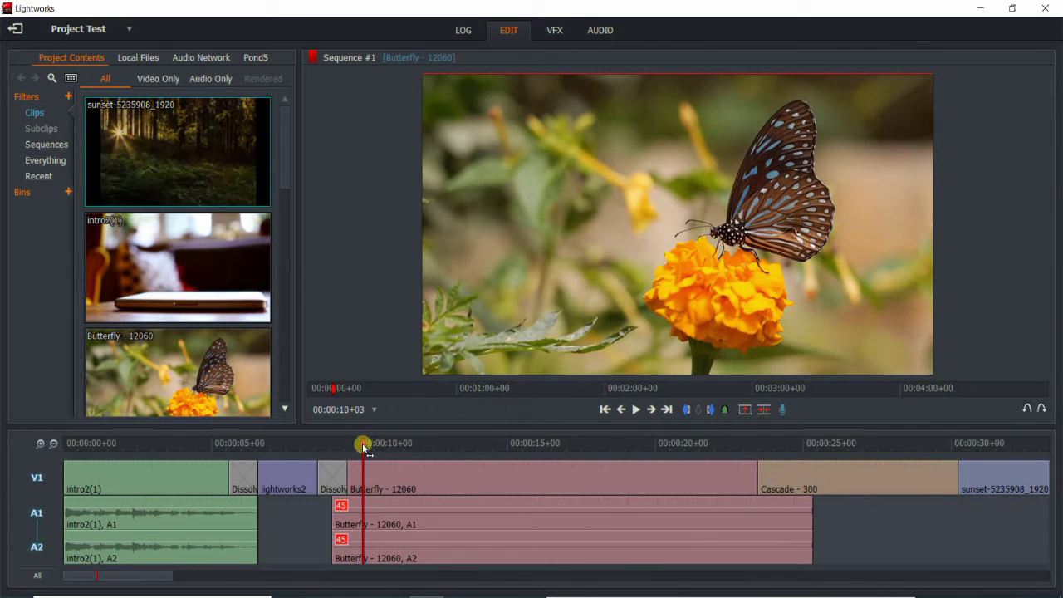
pyautogui.moveTo(362, 446); pyautogui.dragTo(795, 465)
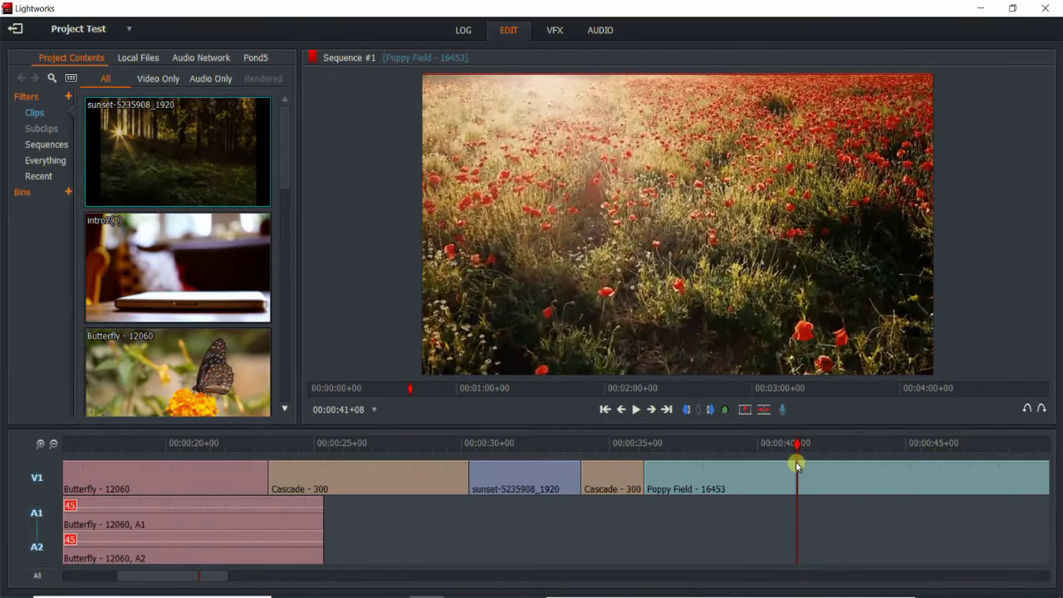
pyautogui.click(764, 409)
pyautogui.moveTo(798, 443); pyautogui.dragTo(968, 465)
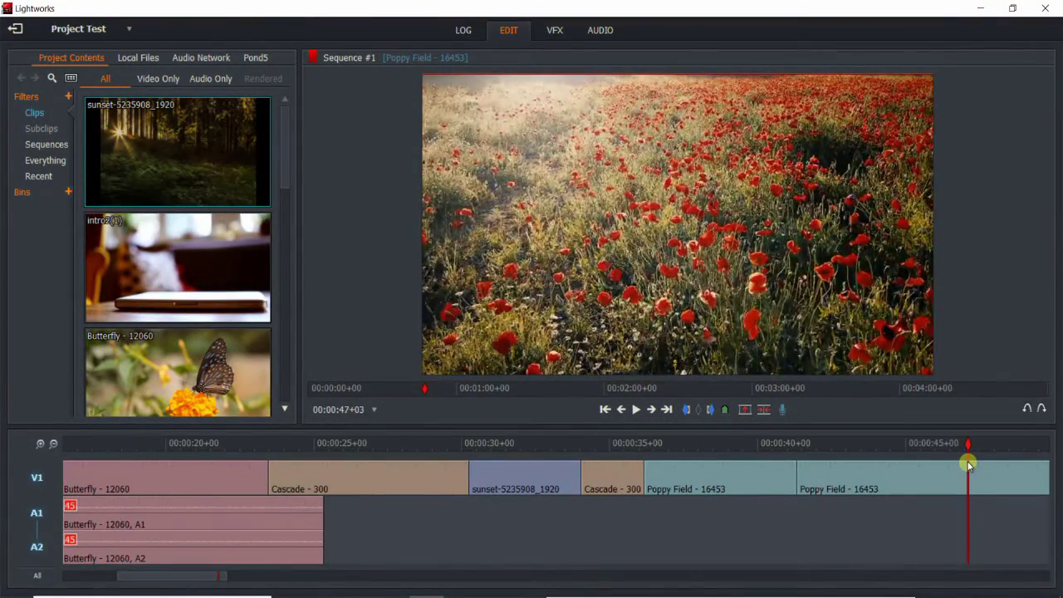
pyautogui.click(765, 410)
# - Change the speed of the middle Poppy Field - 16453 segment to 150% using the Resize method
pyautogui.moveTo(968, 443); pyautogui.dragTo(914, 447)
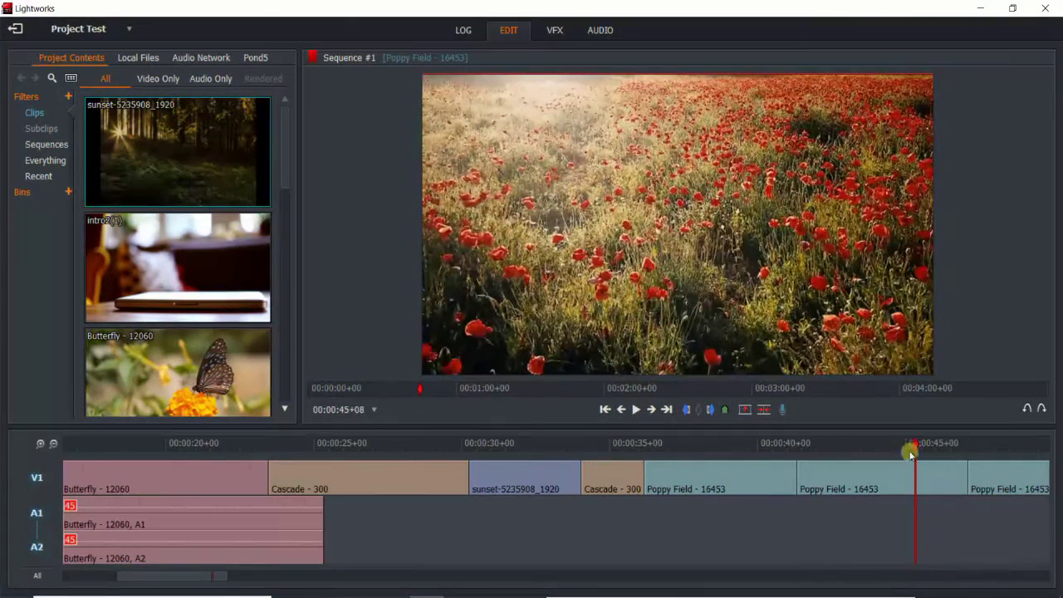
pyautogui.rightClick(853, 480)
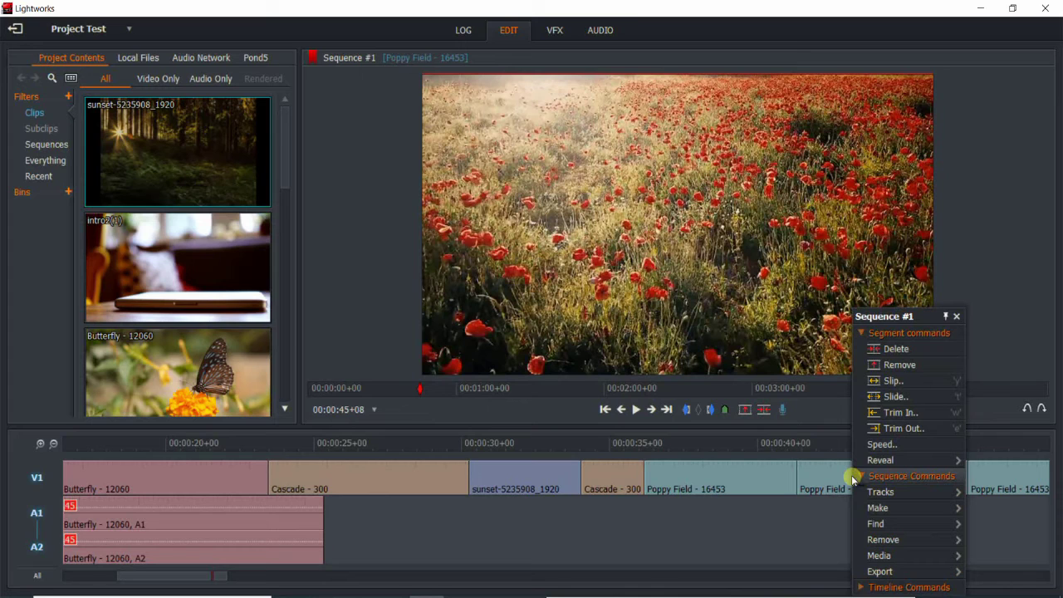
pyautogui.click(890, 446)
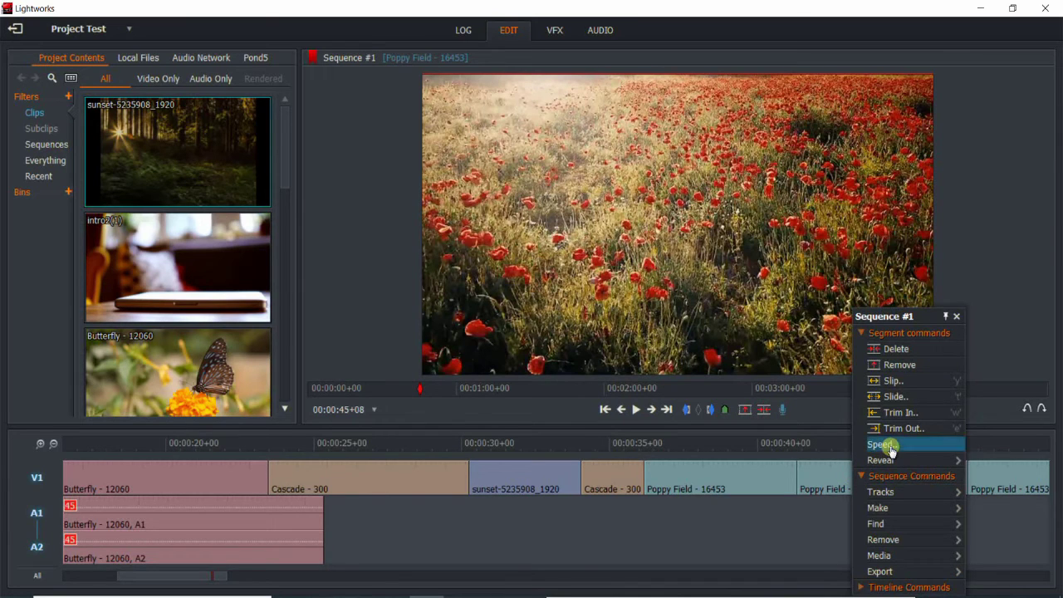
pyautogui.click(970, 378)
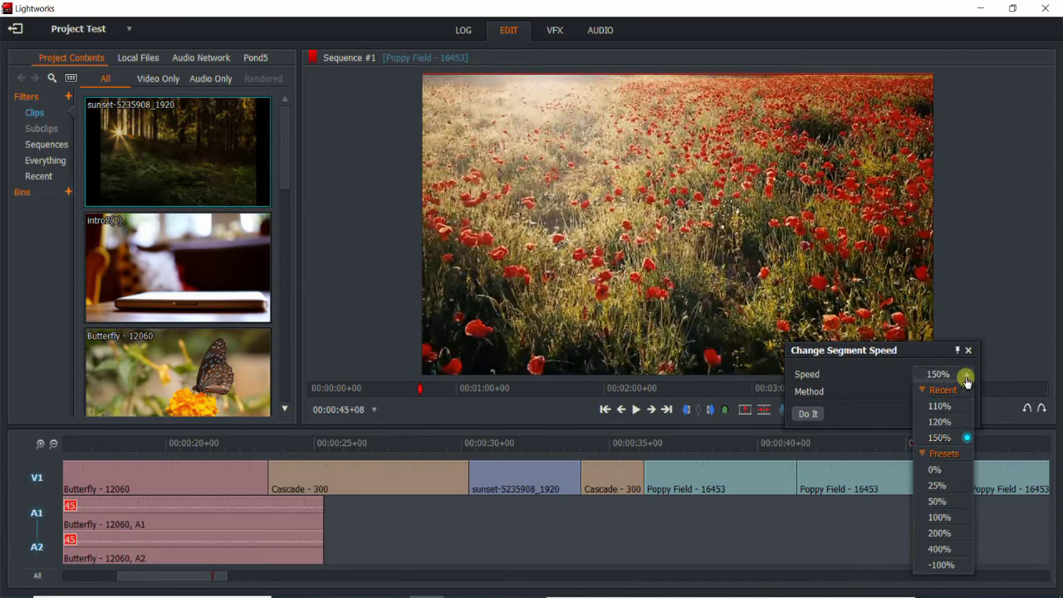
pyautogui.click(947, 437)
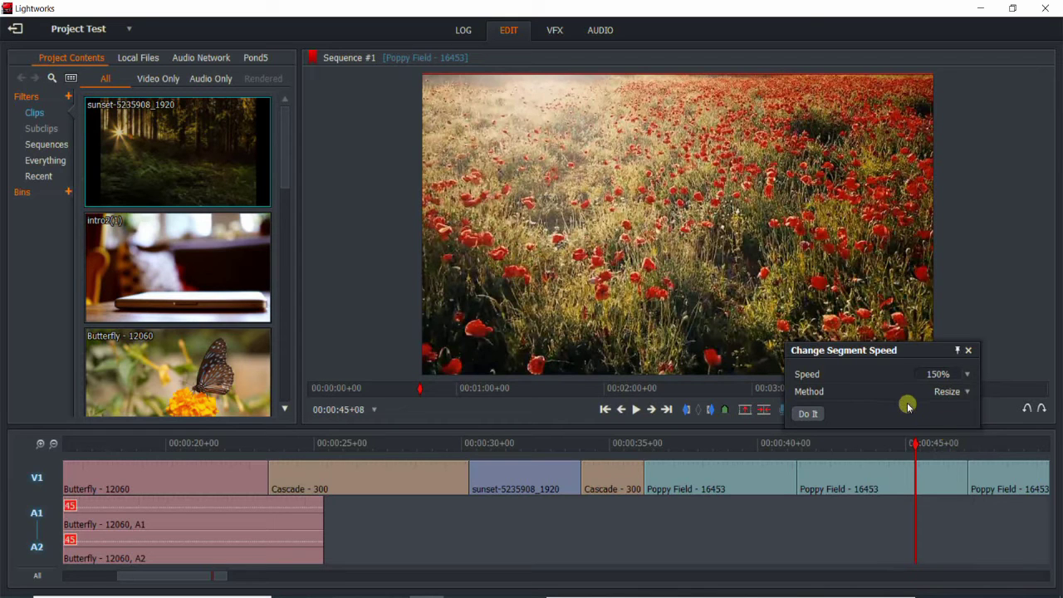
pyautogui.click(951, 392)
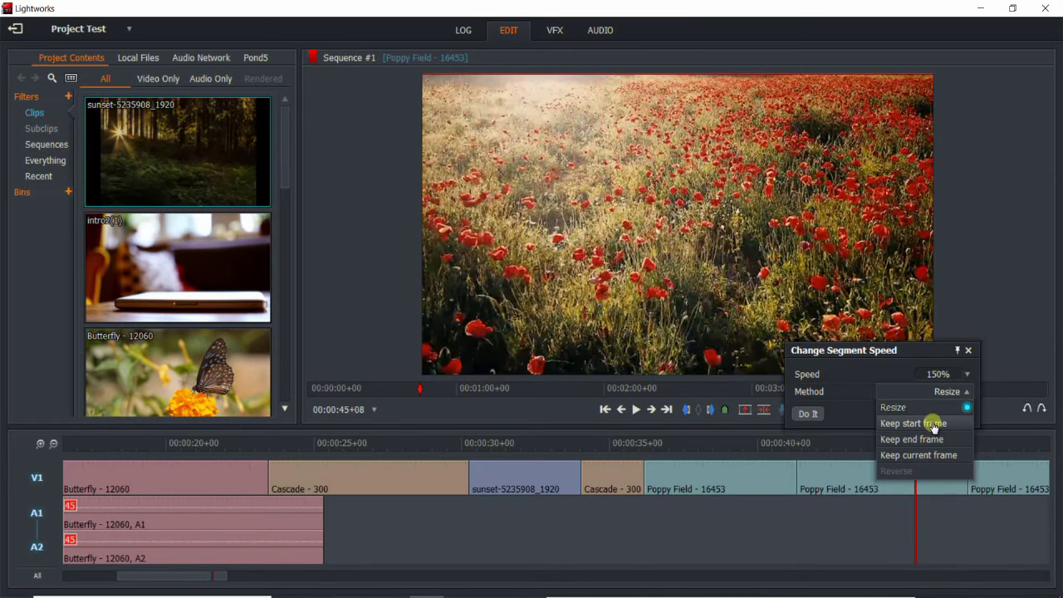
pyautogui.click(908, 407)
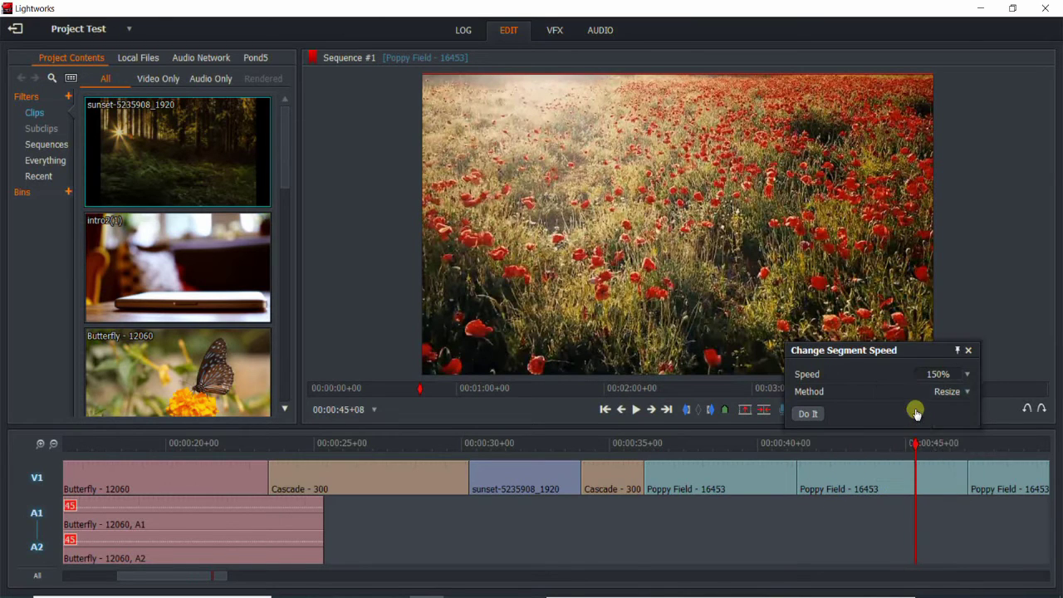
pyautogui.click(812, 413)
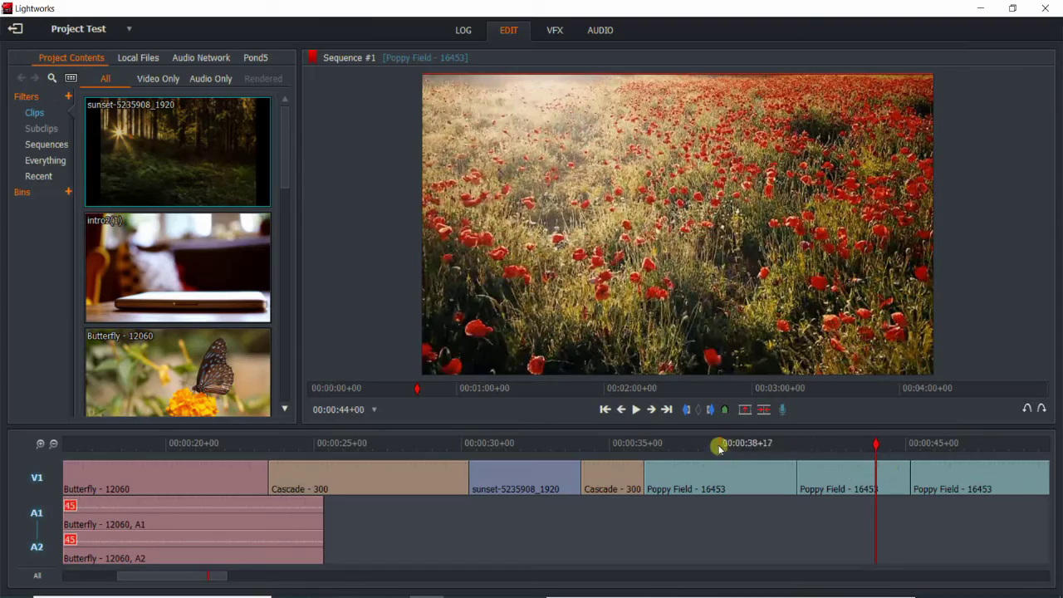
# - Play the sequence across the middle Poppy Field - 16453 segment to check its new speed
pyautogui.click(634, 438)
pyautogui.click(636, 409)
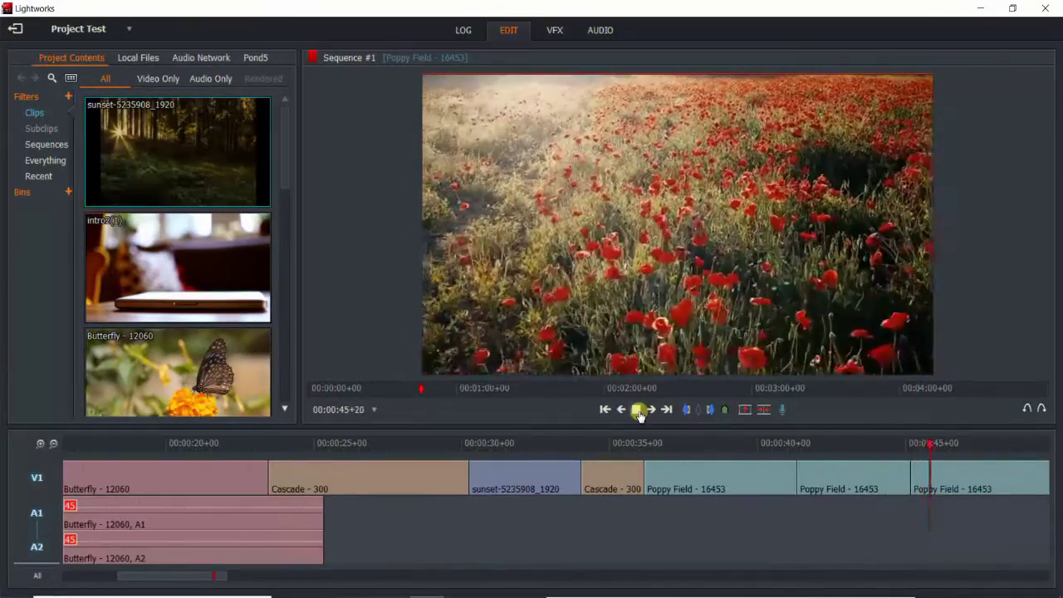
# - Stop the current playback and play the fragment clip from 00:01:28+05 to review how its picture matches the narration
pyautogui.click(637, 410)
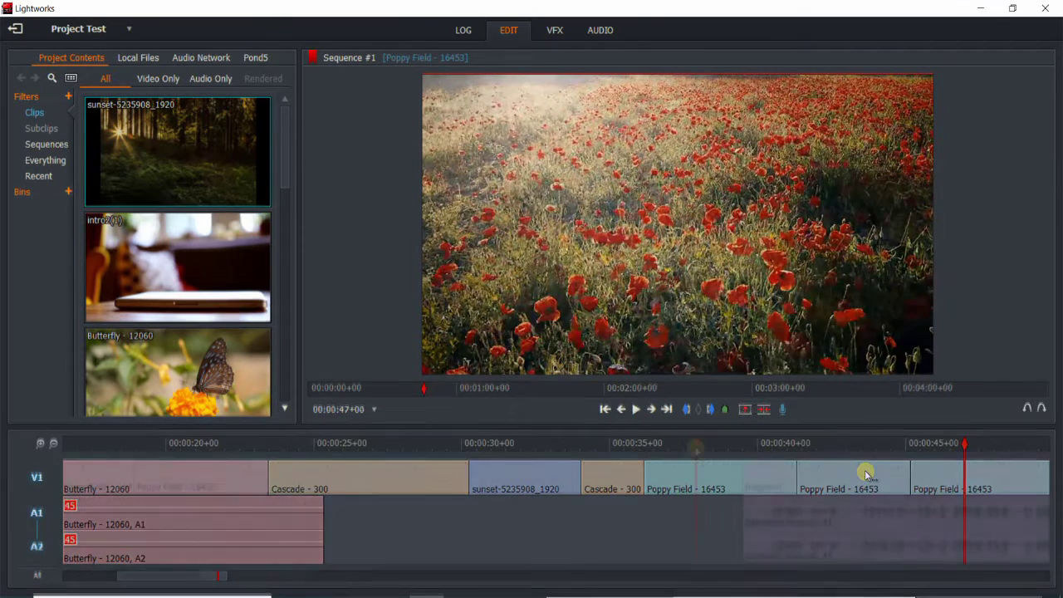
pyautogui.click(906, 519)
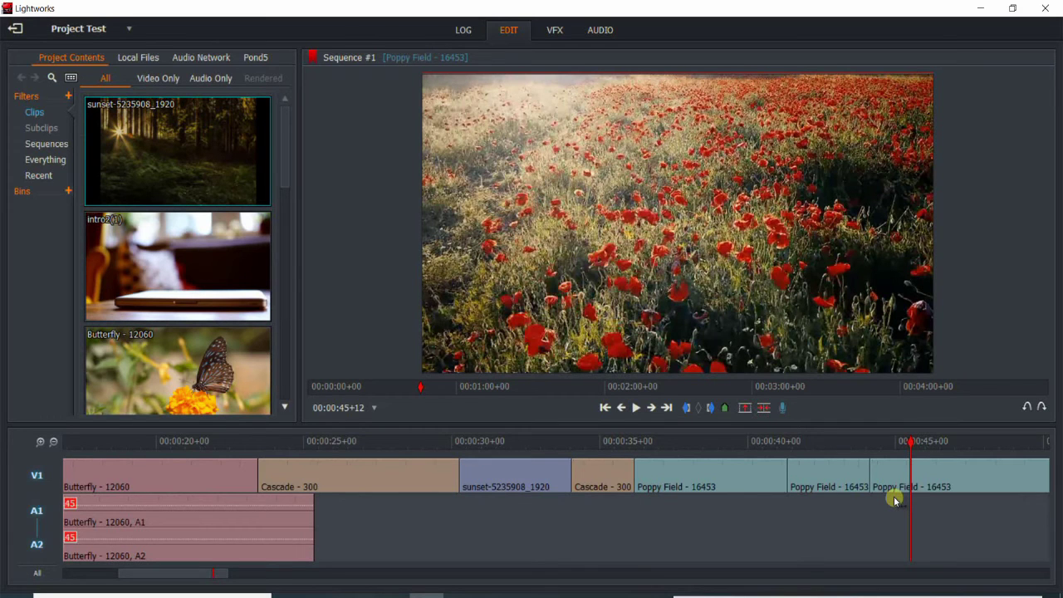
pyautogui.moveTo(910, 444); pyautogui.dragTo(1051, 444)
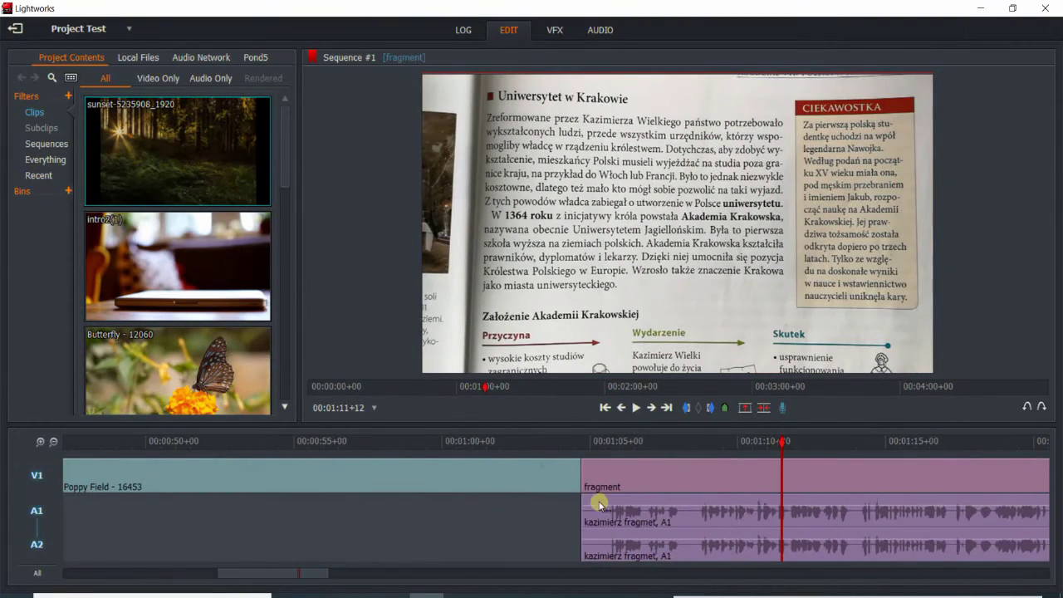
pyautogui.moveTo(781, 443); pyautogui.dragTo(507, 510)
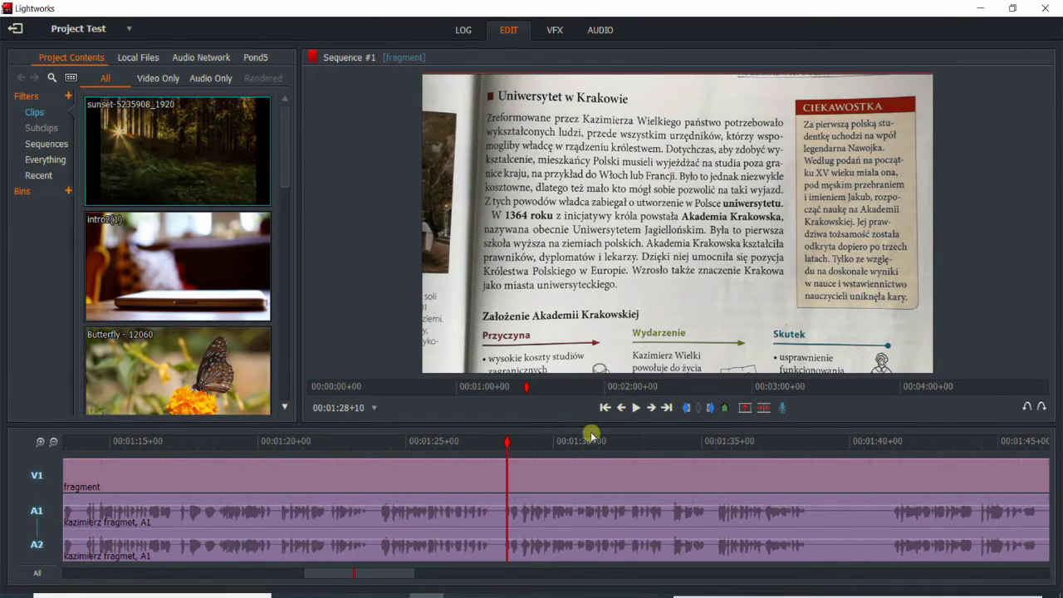
pyautogui.moveTo(506, 444); pyautogui.dragTo(501, 445)
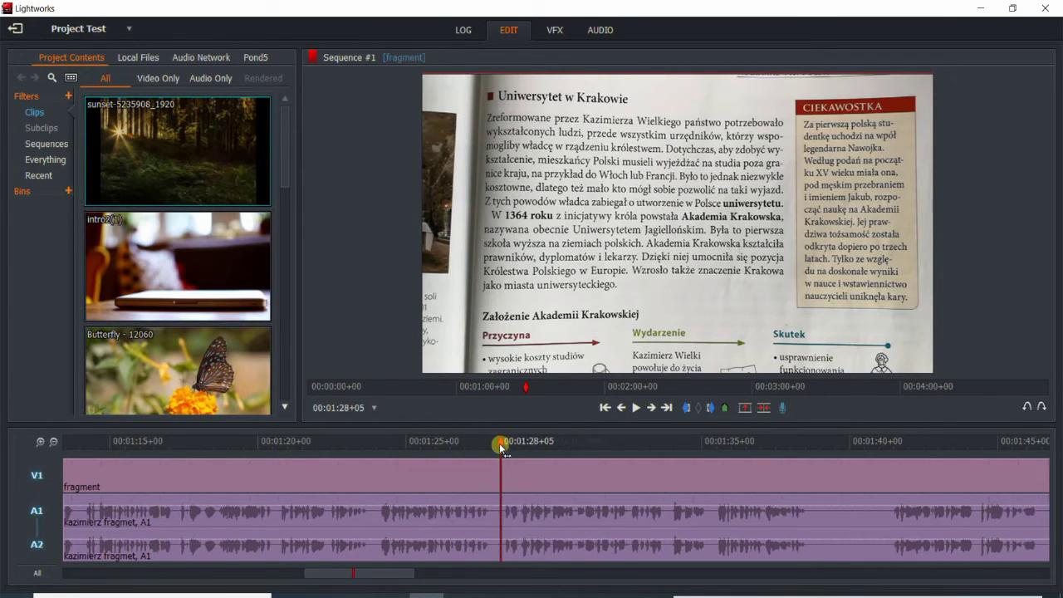
pyautogui.click(635, 408)
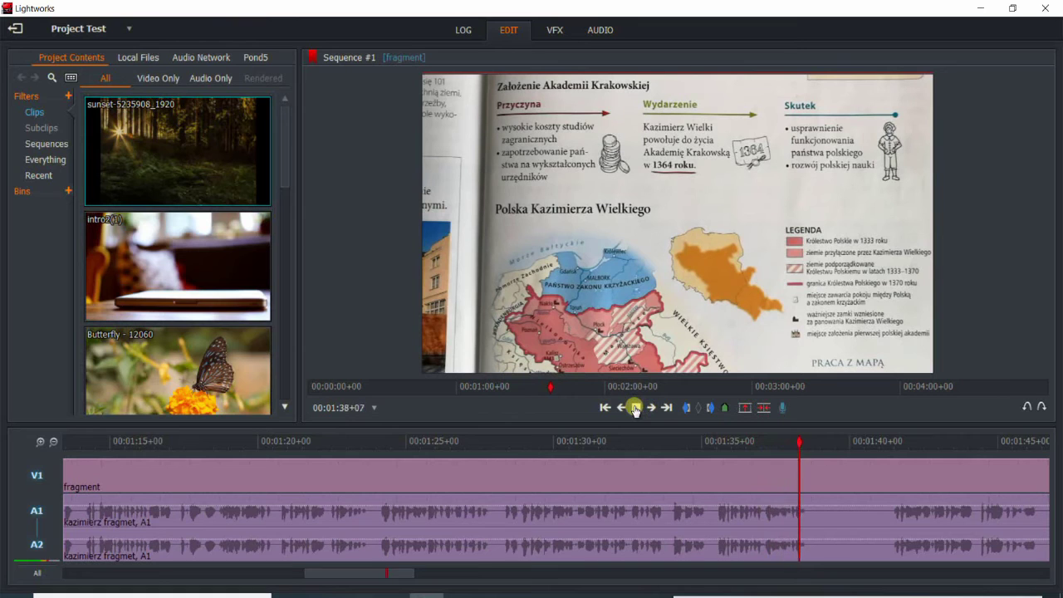
pyautogui.click(635, 407)
# - With both audio tracks deselected, split the fragment video at 00:01:30+01 and shift the second part about 2 seconds later
pyautogui.moveTo(814, 444); pyautogui.dragTo(561, 478)
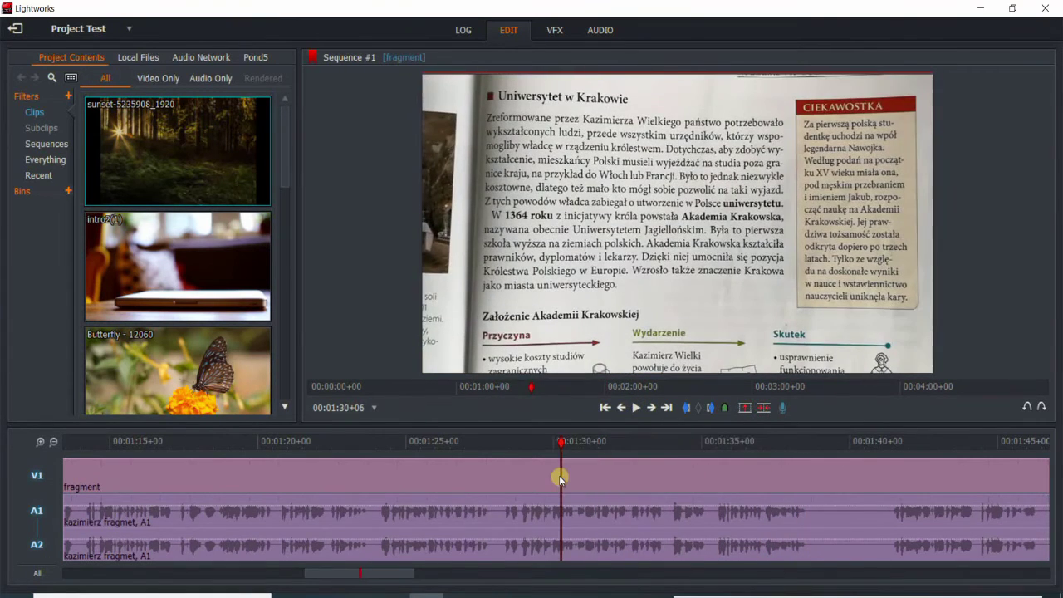
pyautogui.click(36, 510)
pyautogui.scroll(3, 565, 444)
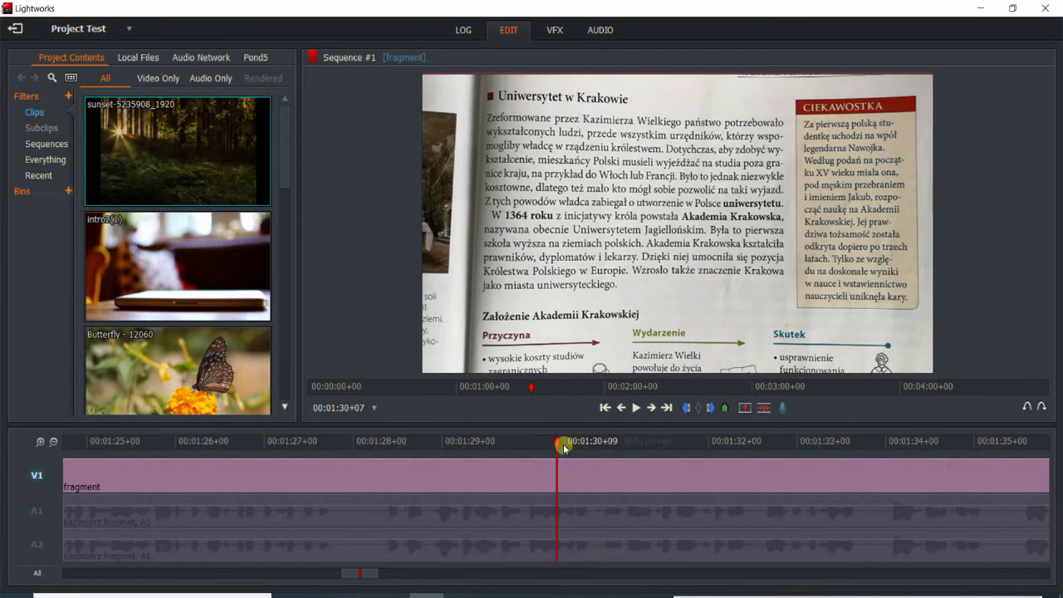
pyautogui.click(551, 446)
pyautogui.moveTo(550, 446); pyautogui.dragTo(534, 445)
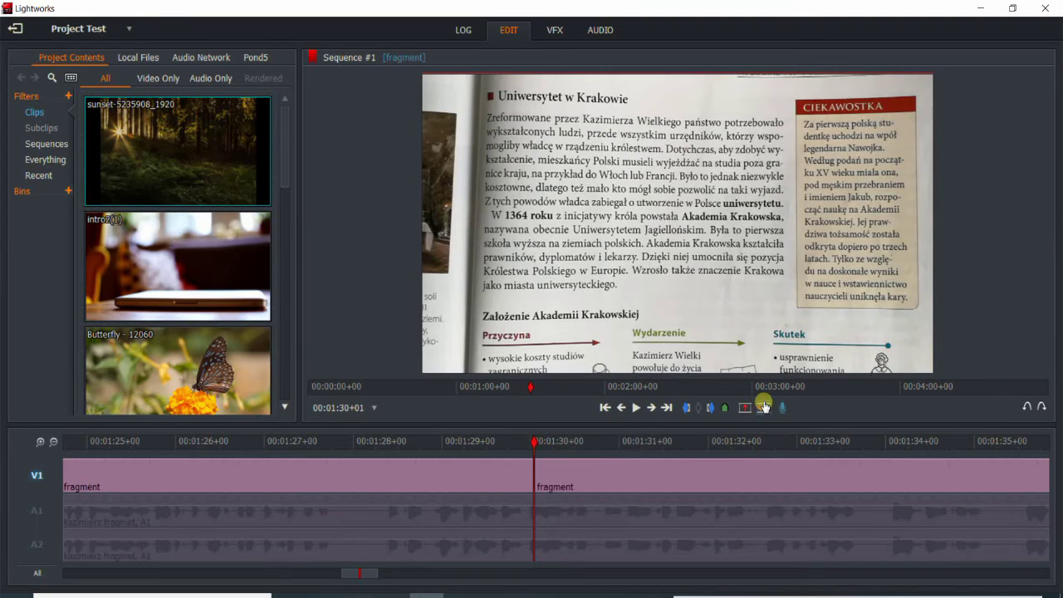
pyautogui.moveTo(557, 475); pyautogui.dragTo(758, 479)
# - Split the fragment video at 00:01:29+21 to isolate a short piece just before the gap
pyautogui.click(520, 445)
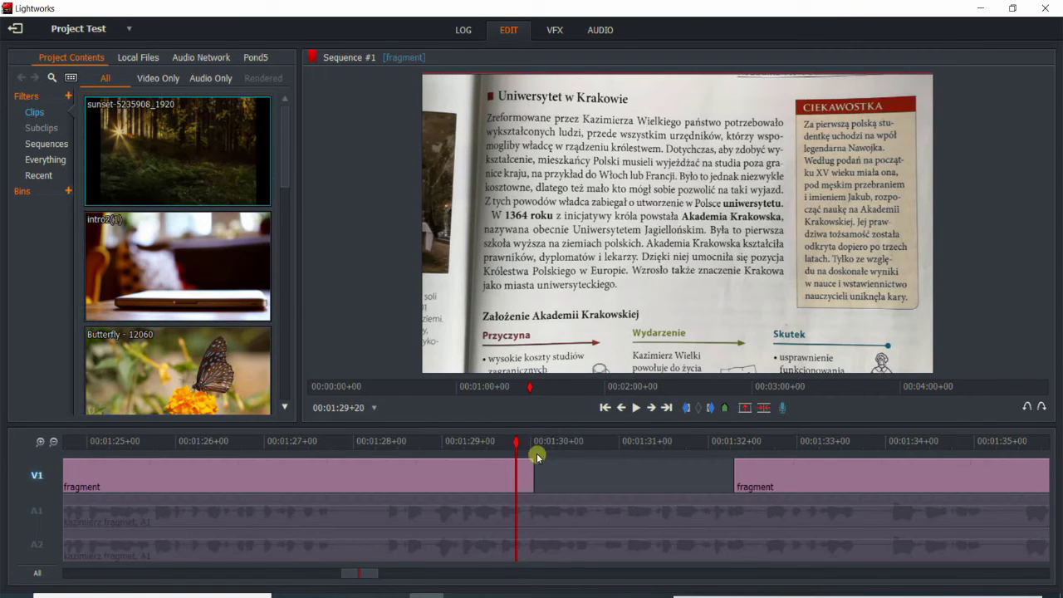
pyautogui.click(521, 446)
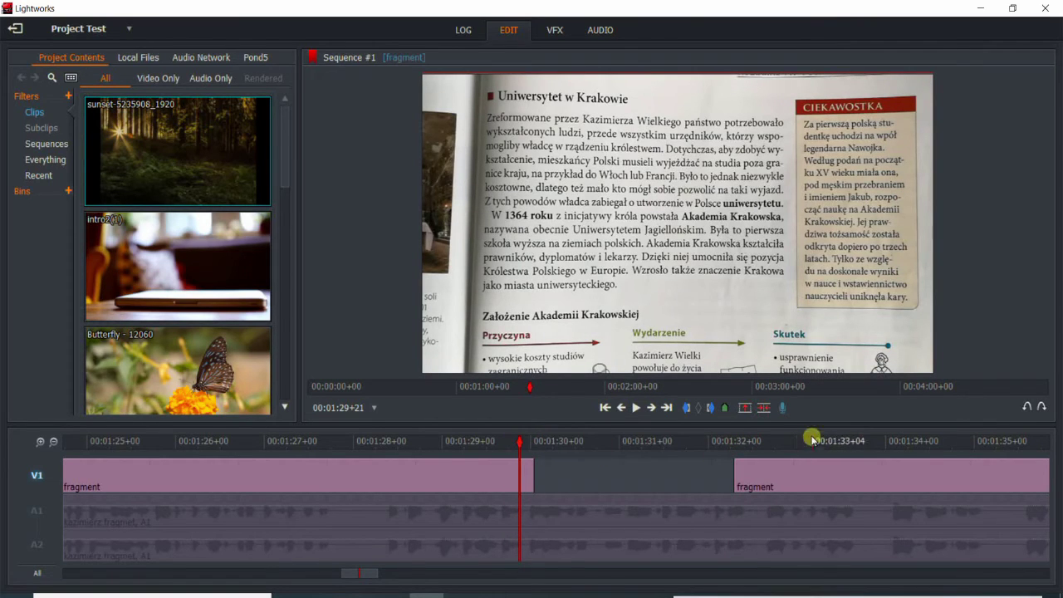
pyautogui.click(763, 408)
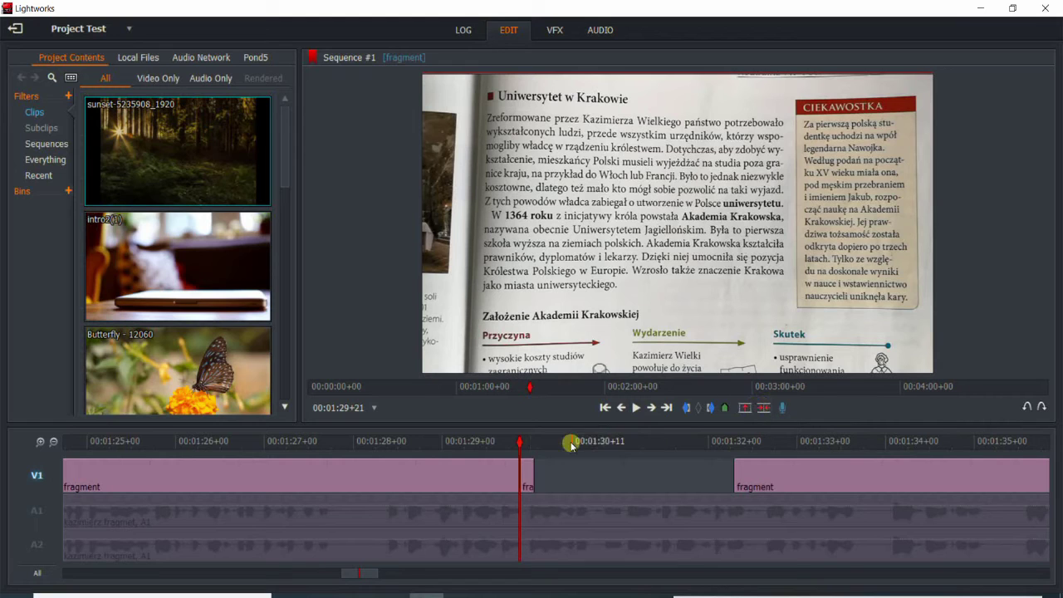
# - Freeze the short fragment segment at 00:01:29+22 by setting its speed to 0% with the Keep current frame method
pyautogui.click(521, 446)
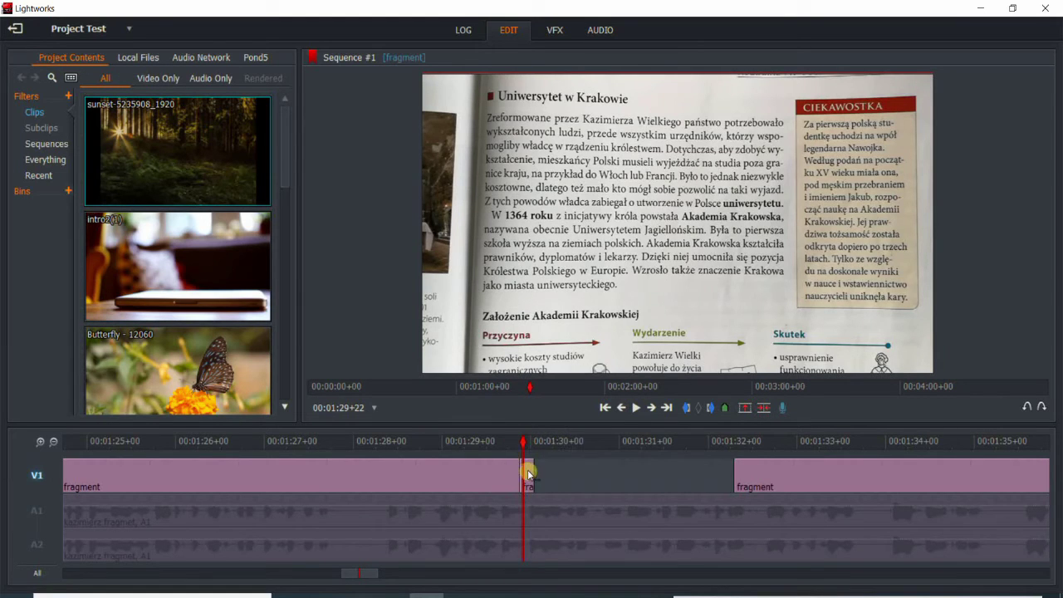
pyautogui.rightClick(528, 474)
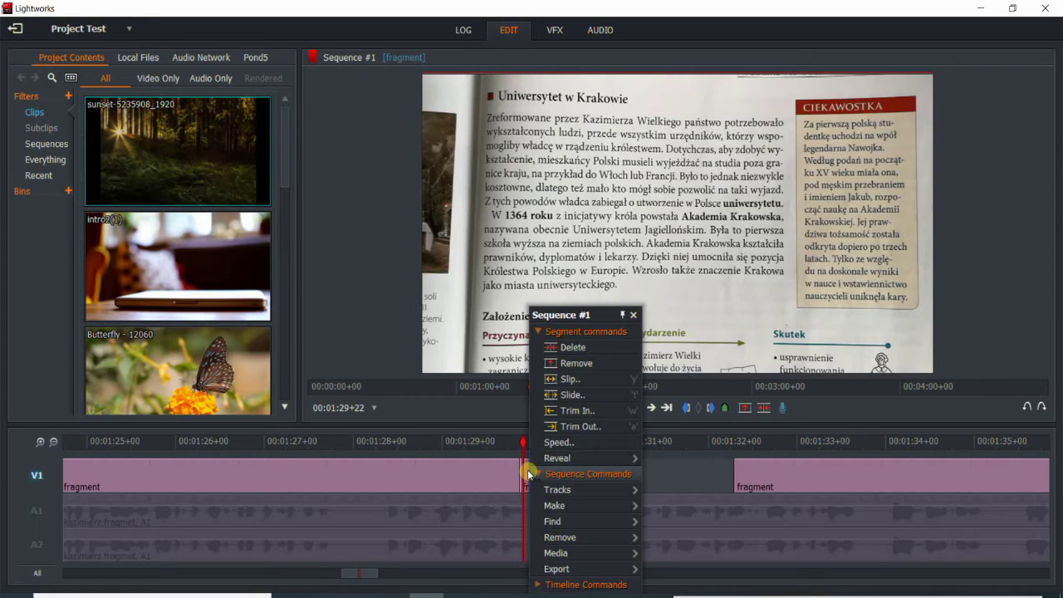
pyautogui.click(555, 442)
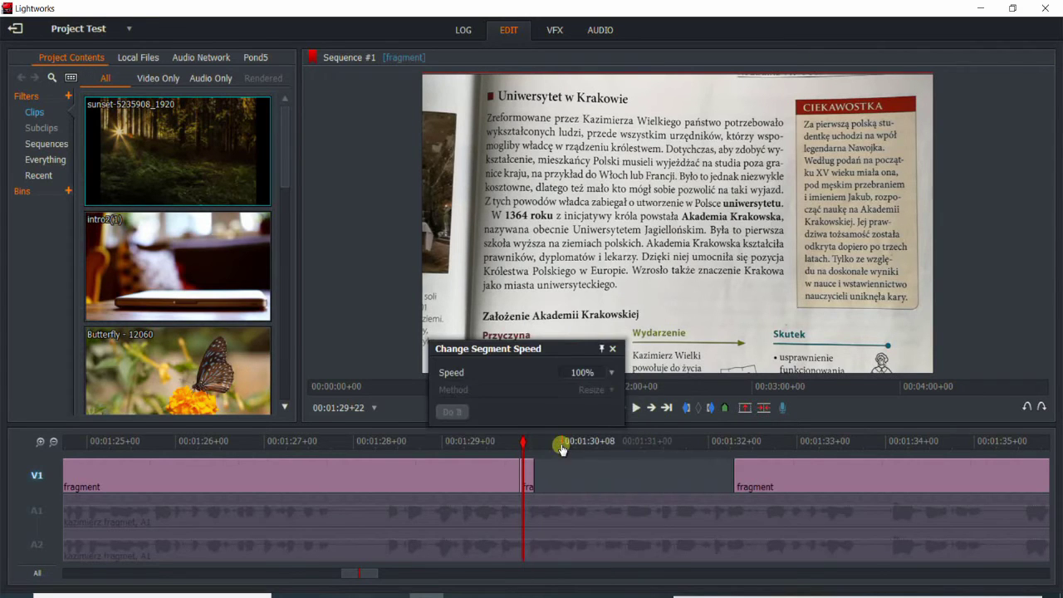
pyautogui.click(609, 372)
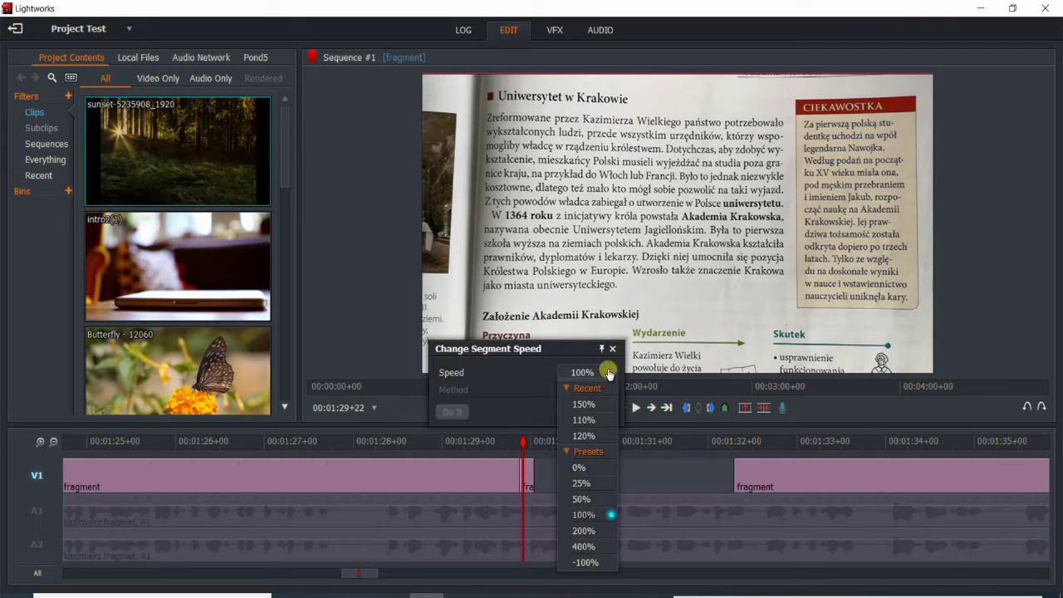
pyautogui.click(582, 468)
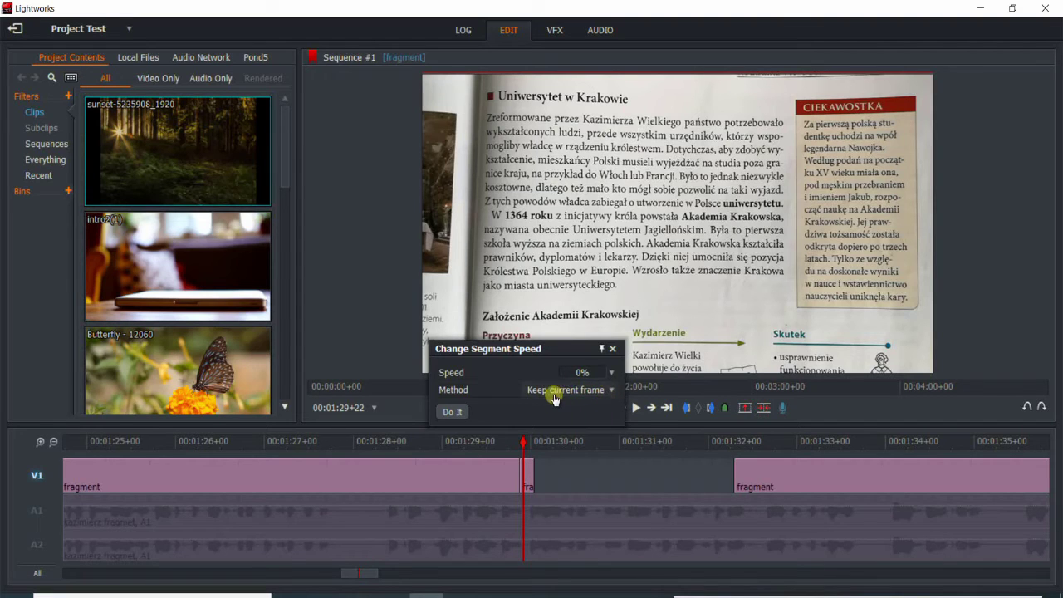
pyautogui.click(452, 413)
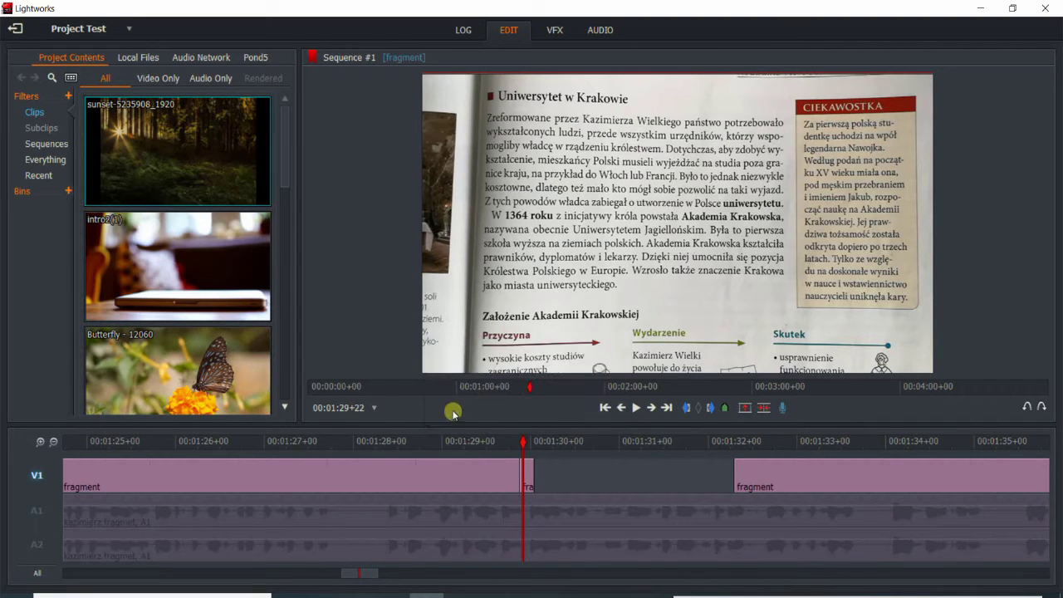
# - Extend the frozen segment across the gap until it meets the following fragment segment
pyautogui.click(547, 478)
pyautogui.moveTo(550, 478); pyautogui.dragTo(731, 473)
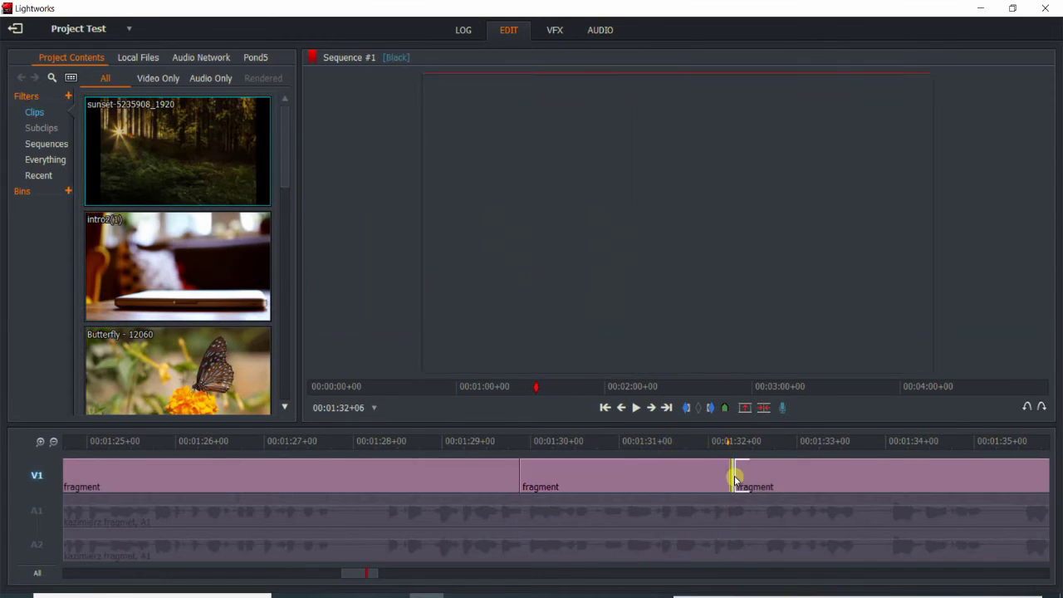
pyautogui.click(733, 441)
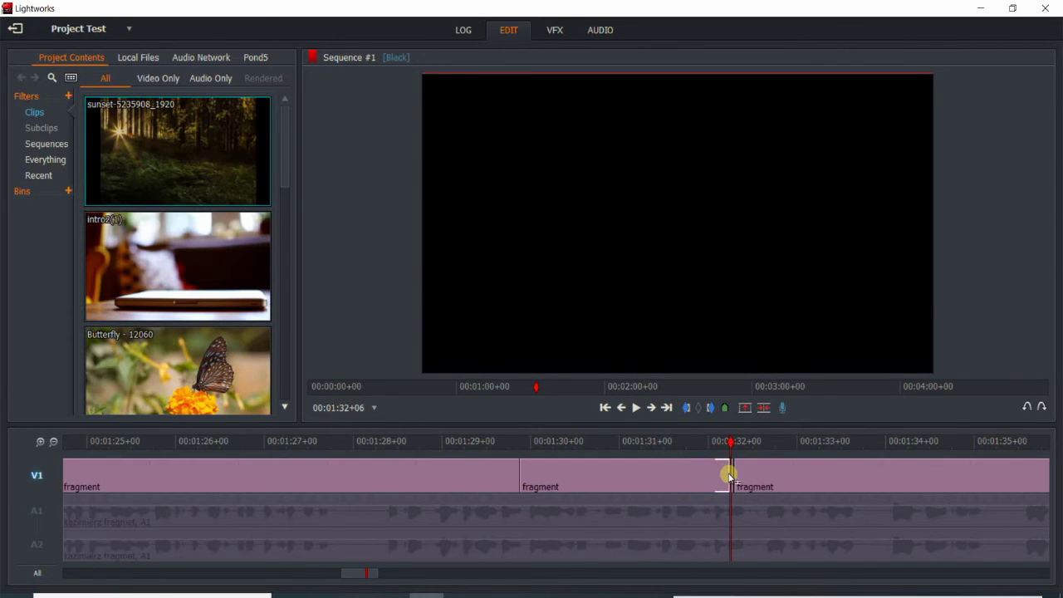
# - Reselect both audio tracks and play from 00:01:31+17 to check the transition out of the frozen segment
pyautogui.moveTo(729, 435); pyautogui.dragTo(686, 463)
pyautogui.click(36, 510)
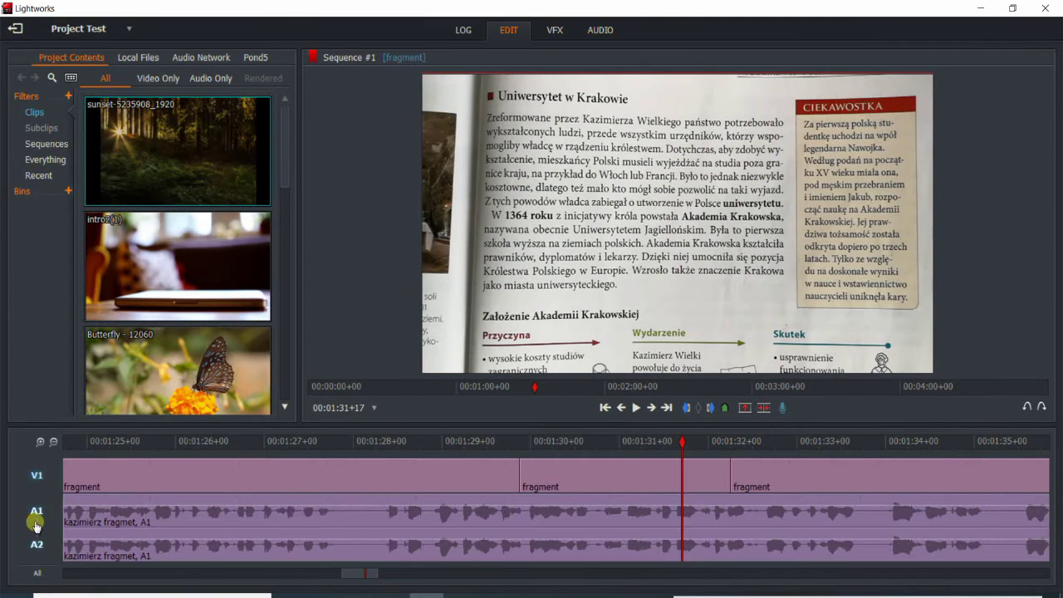
pyautogui.click(637, 408)
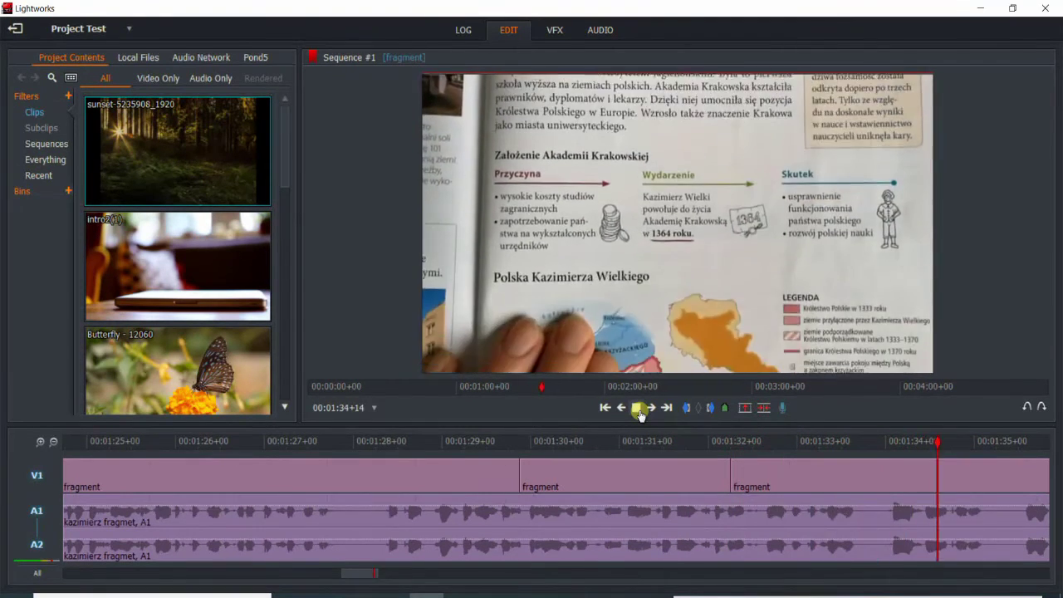
pyautogui.click(640, 413)
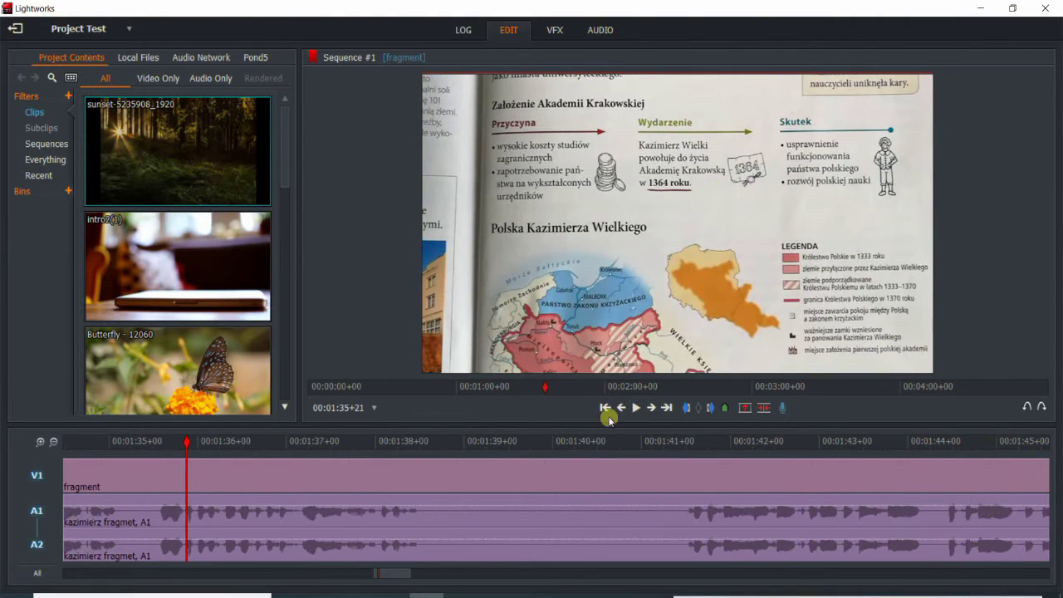
# - Move the cut between the frozen segment and the following fragment segment to 00:01:32+18
pyautogui.moveTo(188, 441); pyautogui.dragTo(124, 441)
pyautogui.moveTo(181, 462); pyautogui.dragTo(275, 479)
pyautogui.moveTo(169, 482); pyautogui.dragTo(224, 484)
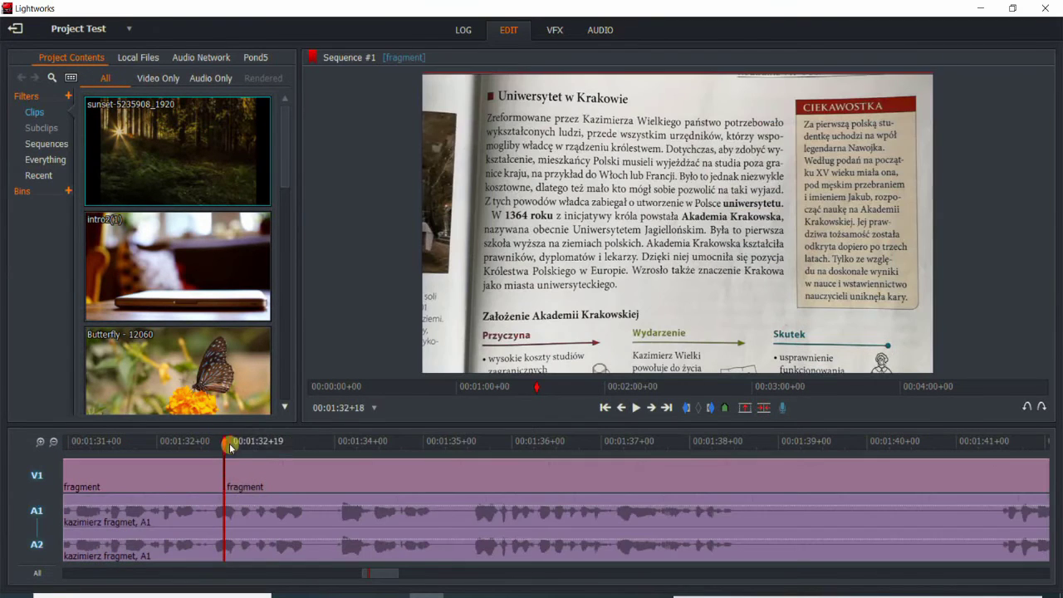
# - Play the fragment clip from 00:01:33+10 to check the picture timing against the narration
pyautogui.moveTo(230, 440); pyautogui.dragTo(283, 442)
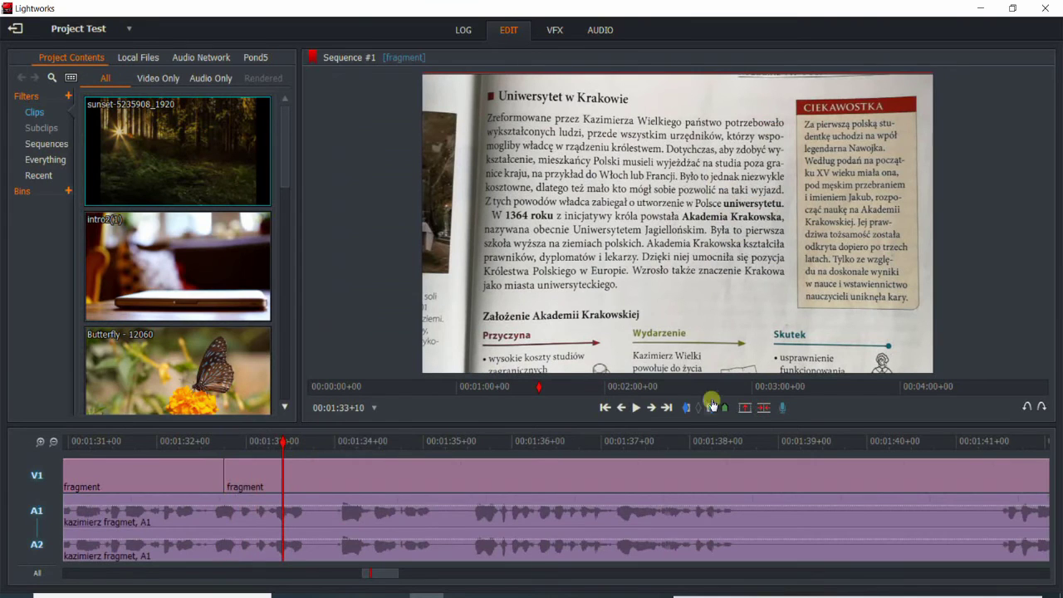
pyautogui.click(637, 407)
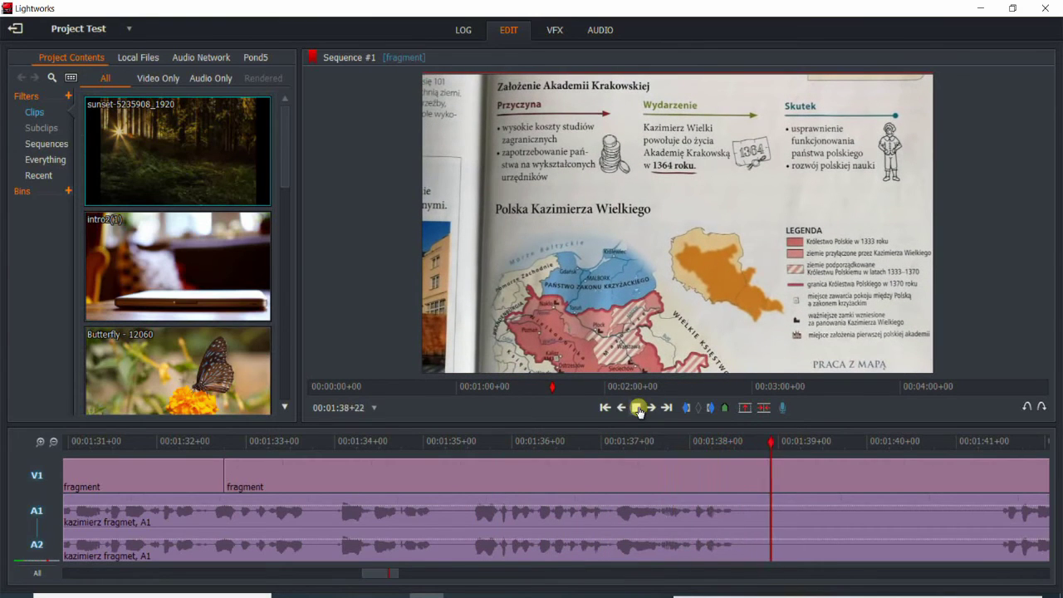
pyautogui.click(638, 409)
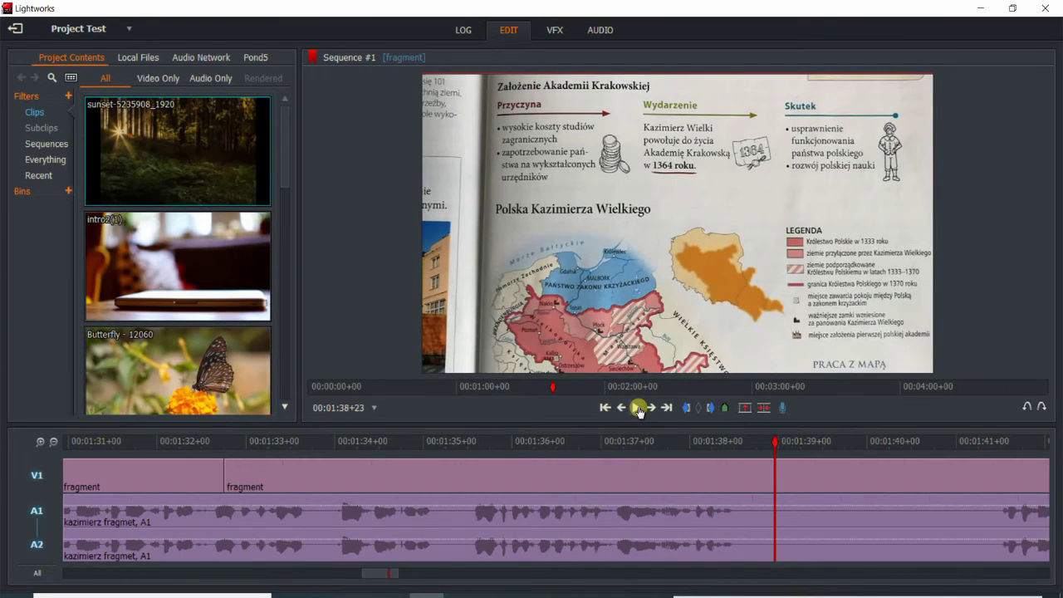